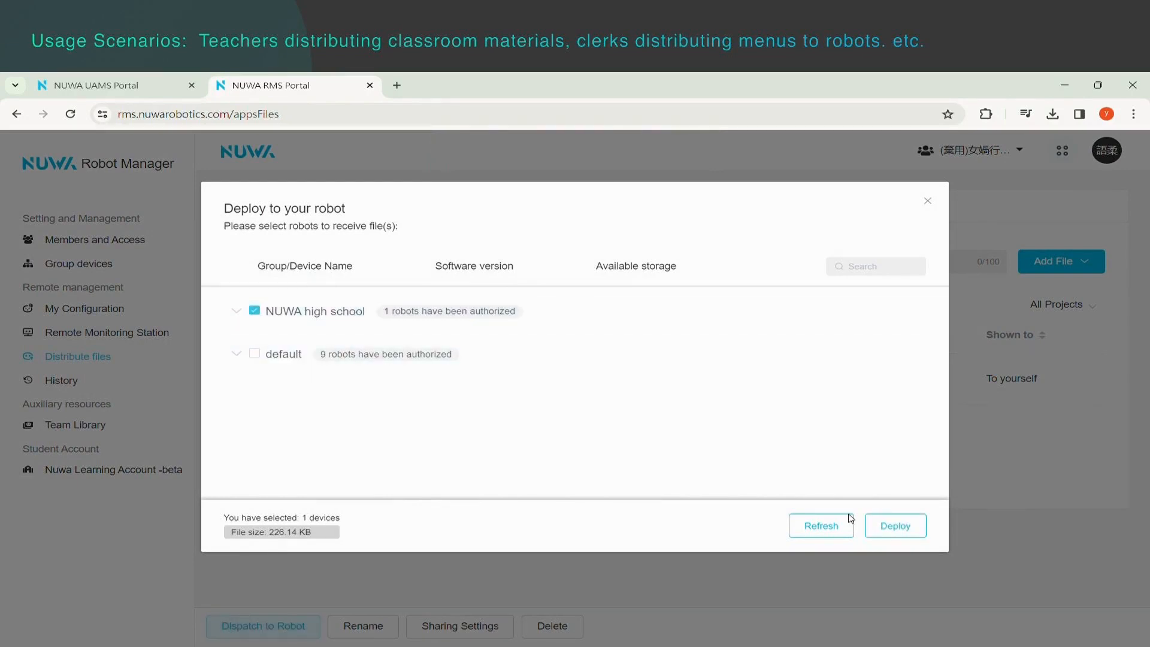
Deploy the file to the robot in the NUWA high school group and close the finished deployment.
left_click(890, 527)
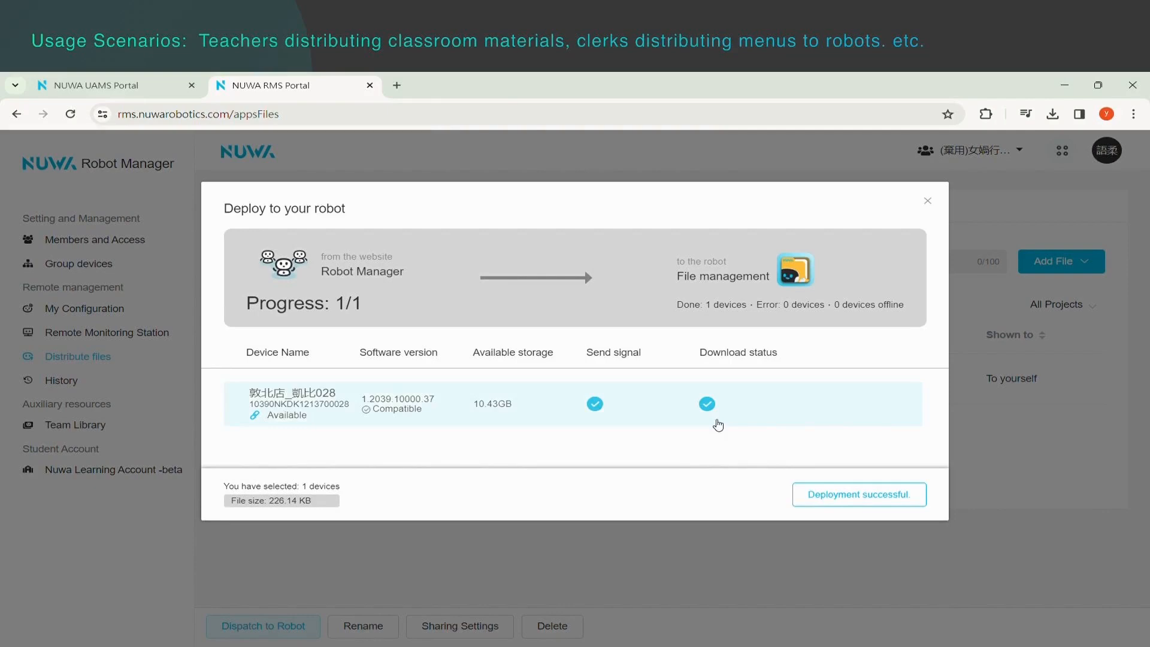
left_click(859, 498)
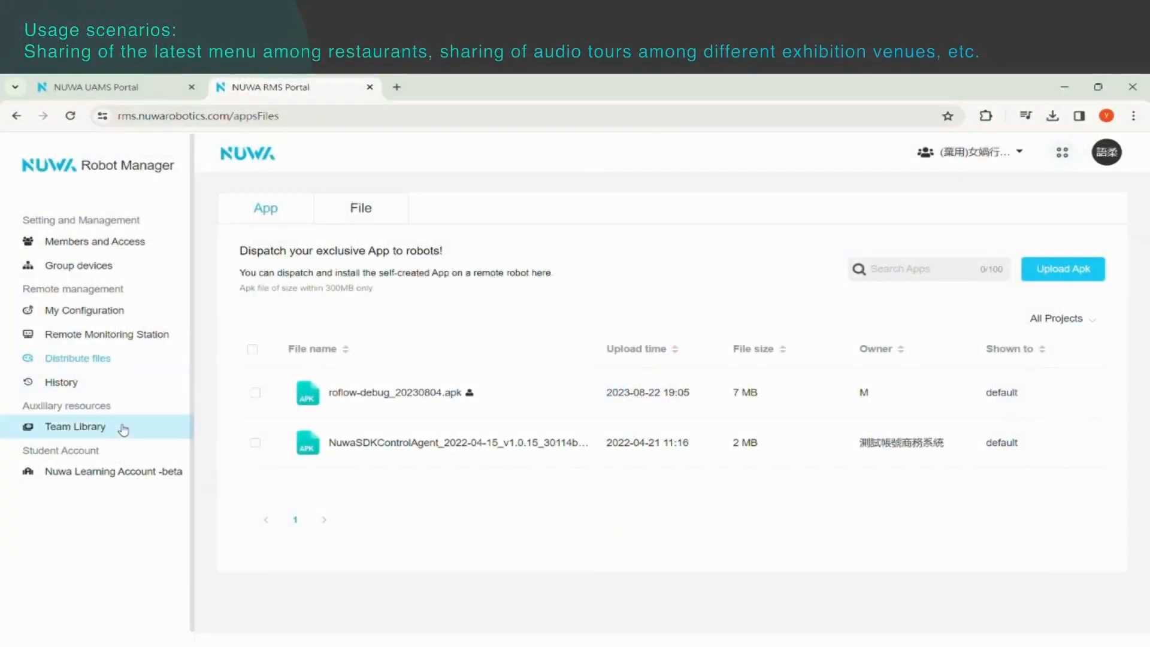
Add NUWA math class notes.png to the Team Library as shared team material.
left_click(120, 429)
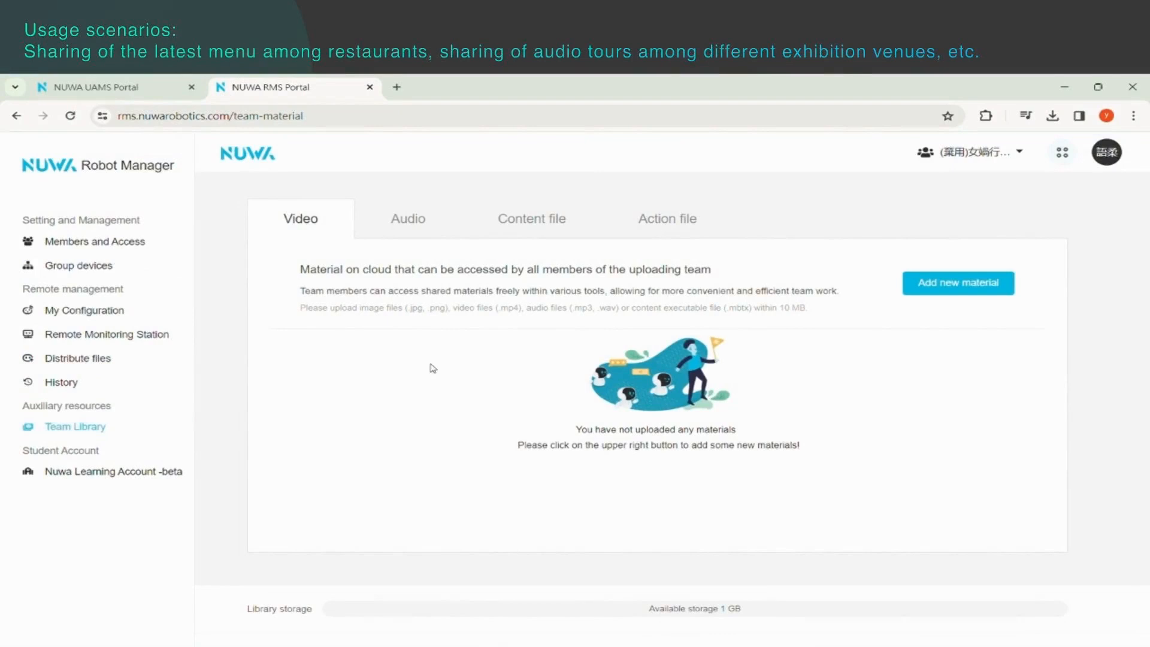
left_click(988, 292)
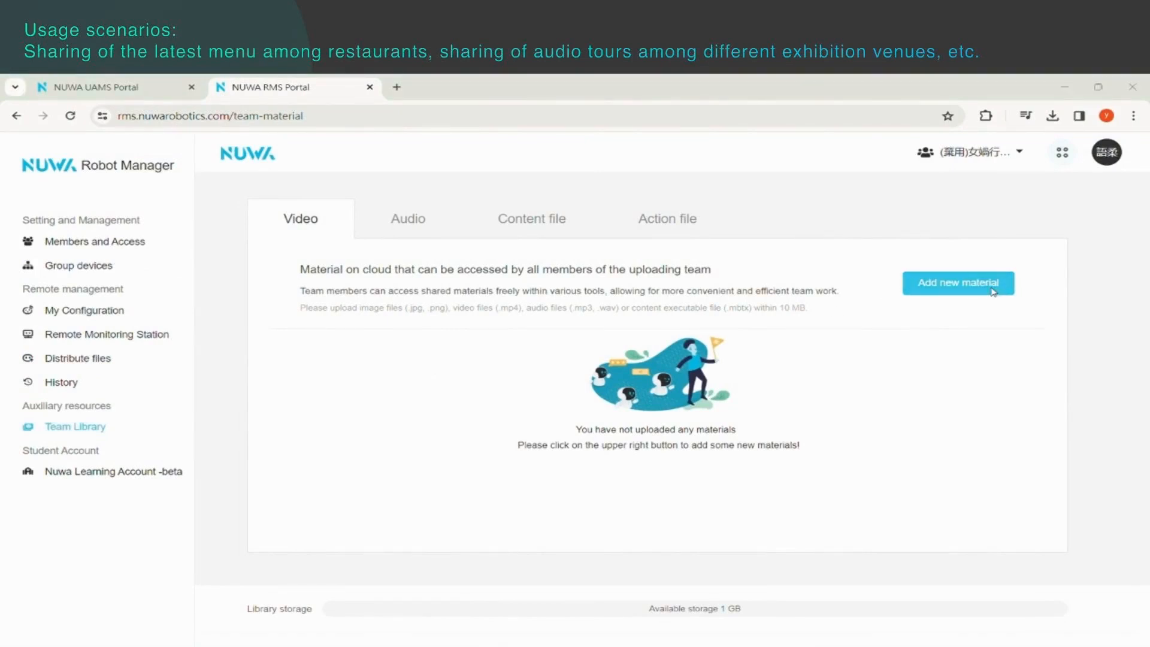
left_click(567, 481)
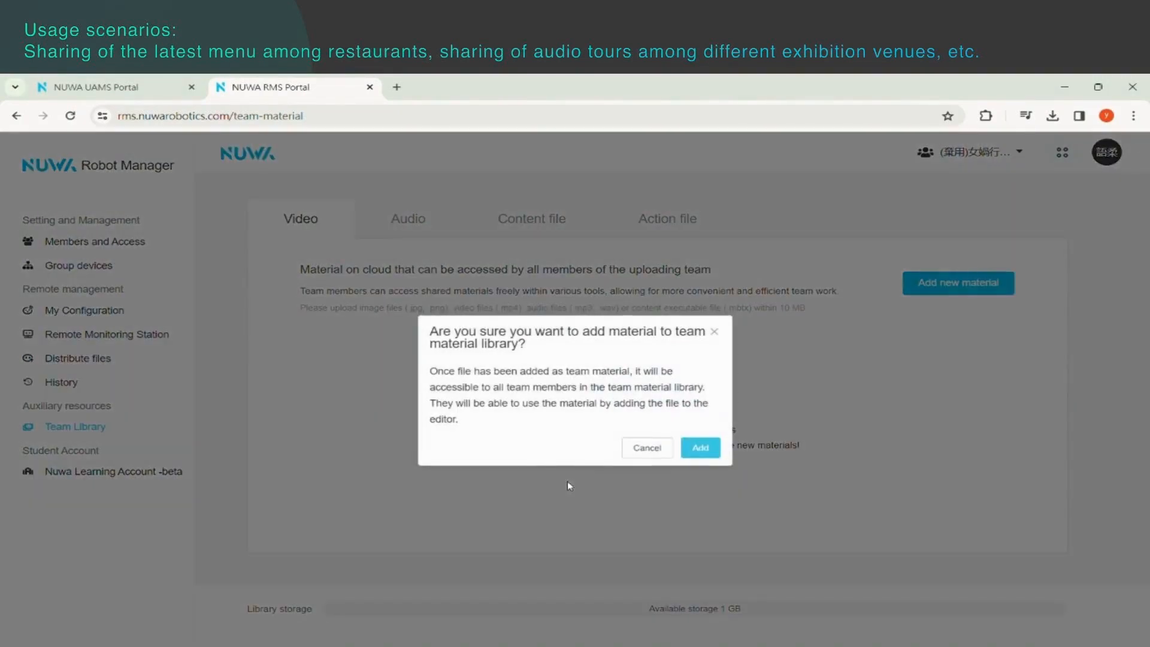
left_click(701, 450)
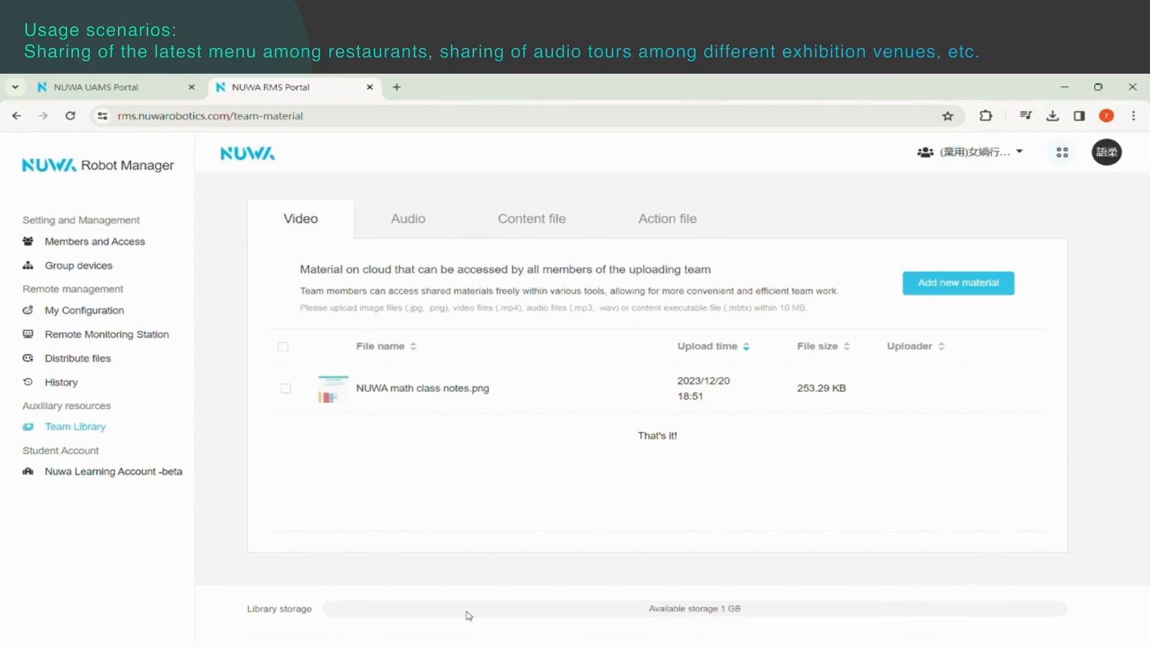
left_click_drag(634, 613, 774, 617)
left_click(775, 618)
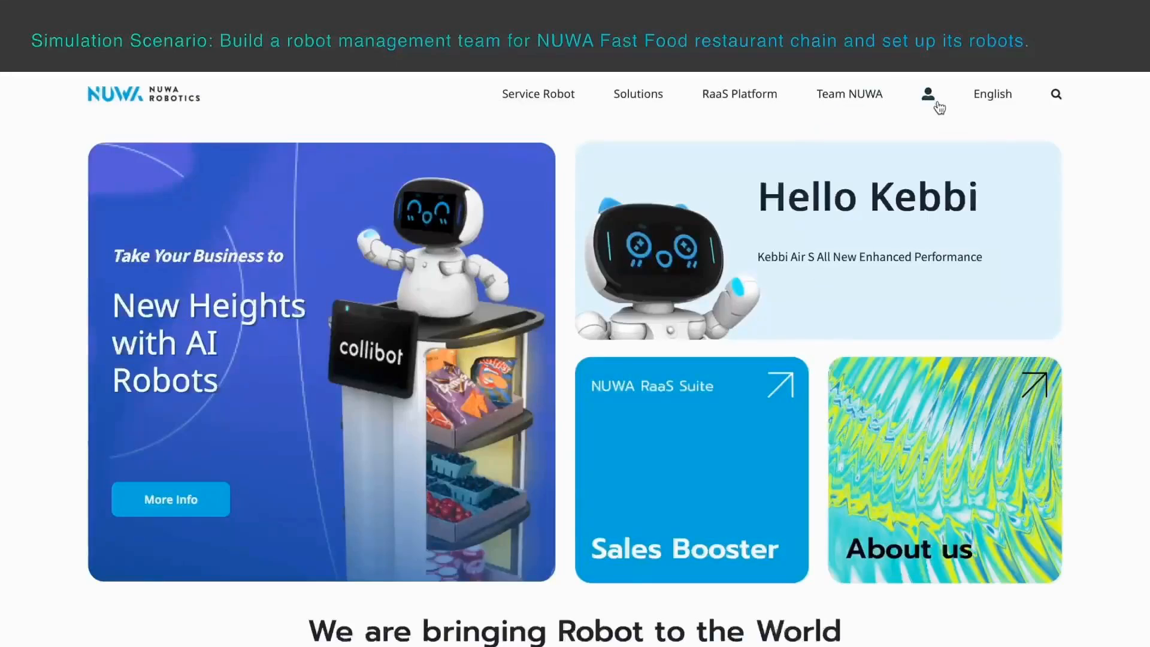
Log in to the NUWA Robotics platform with the saved account email and password, and open Robot Manager.
left_click(928, 101)
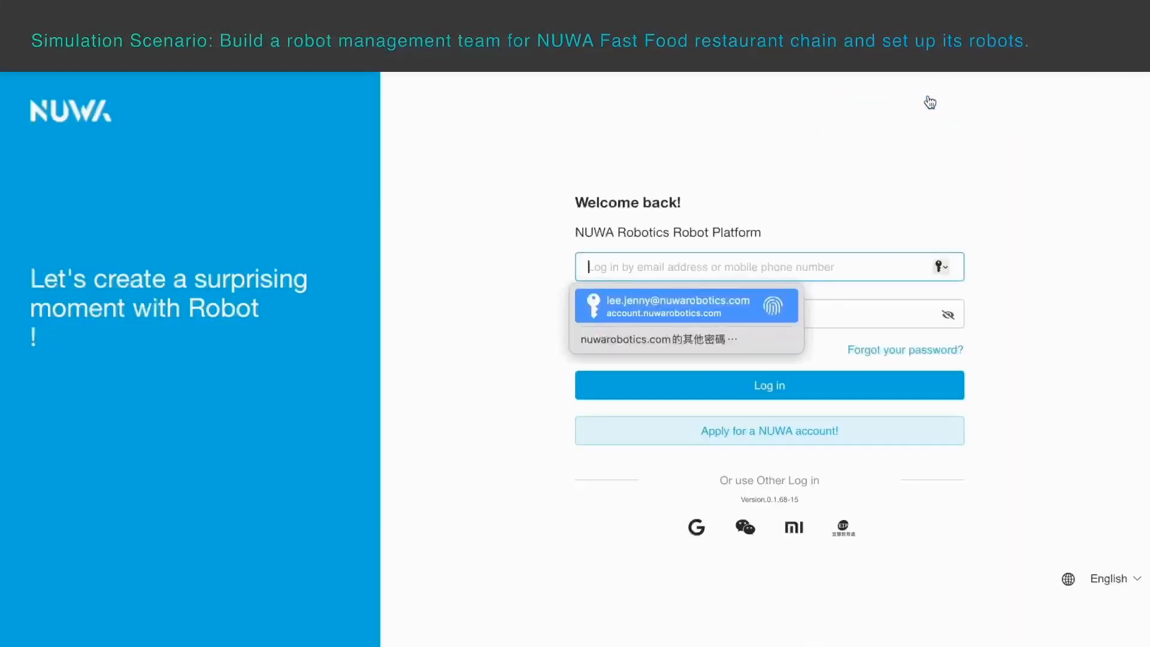
key("Return")
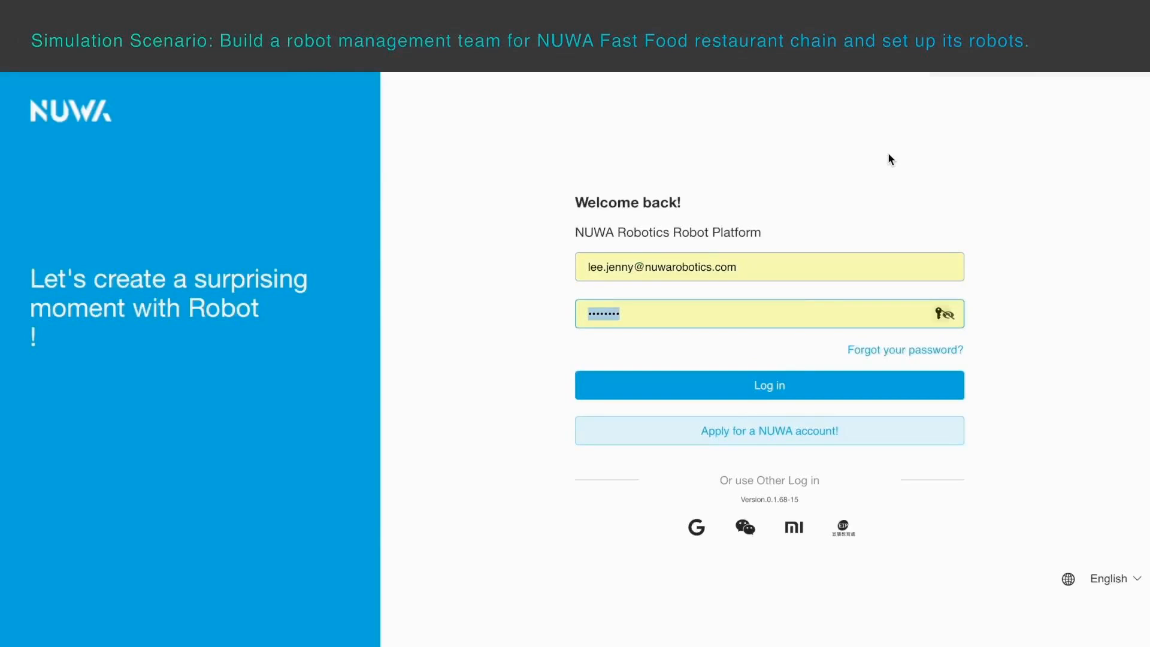
left_click(742, 392)
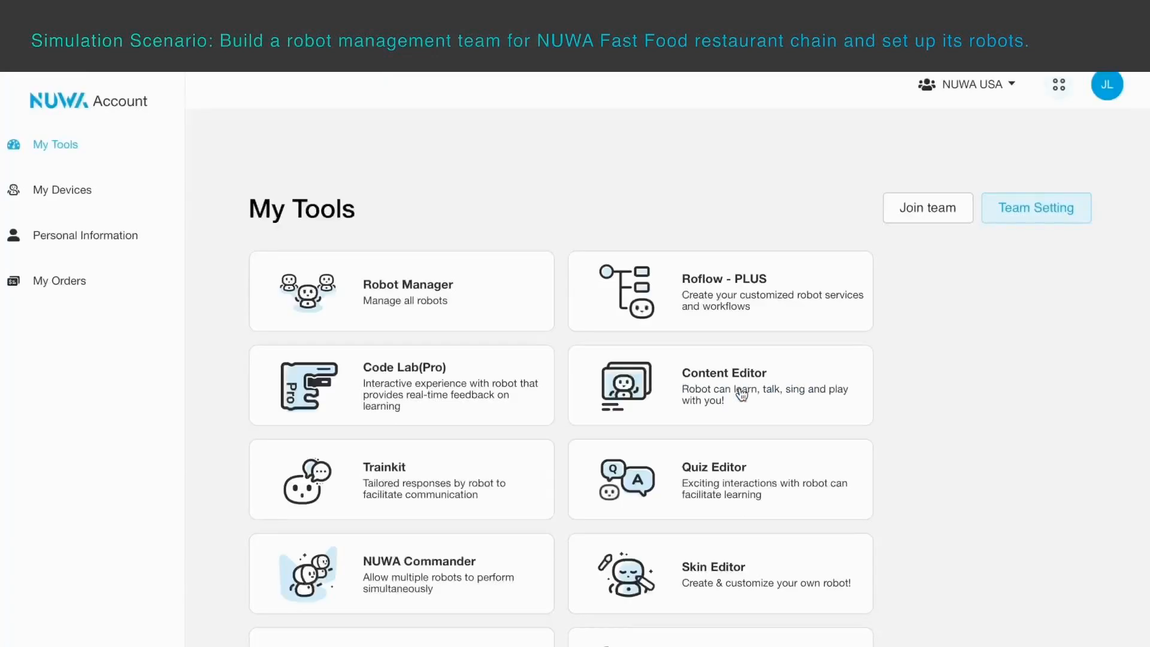
left_click(413, 303)
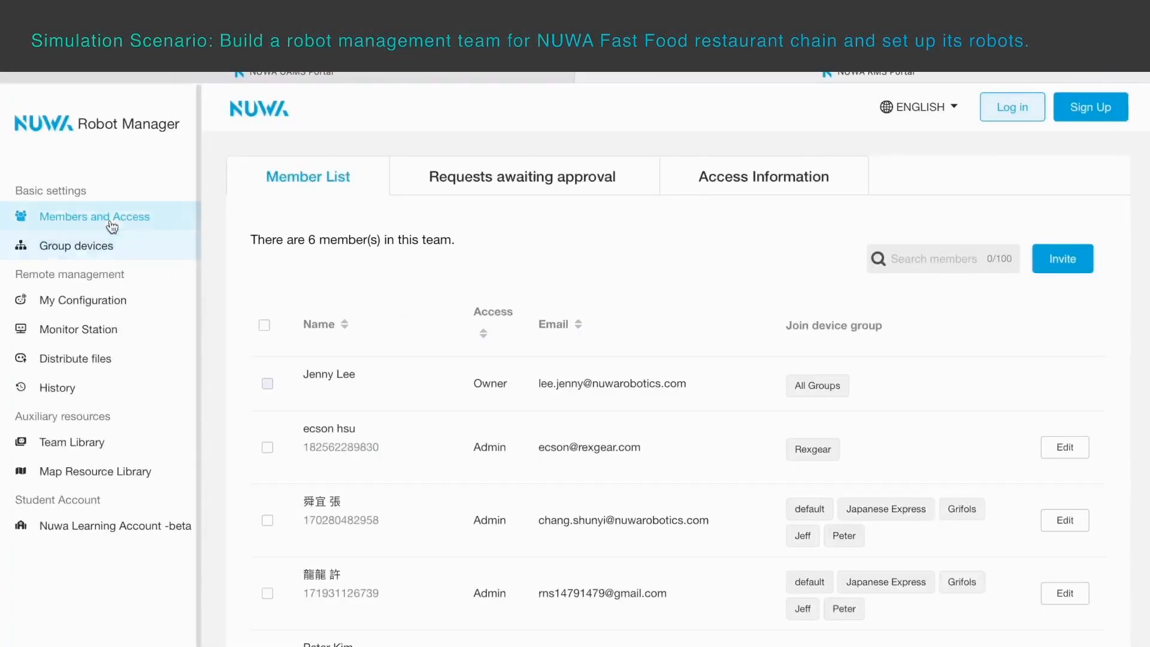
Create an invitation code for the Uncategorized Devices group and copy the team invite text.
left_click(1065, 267)
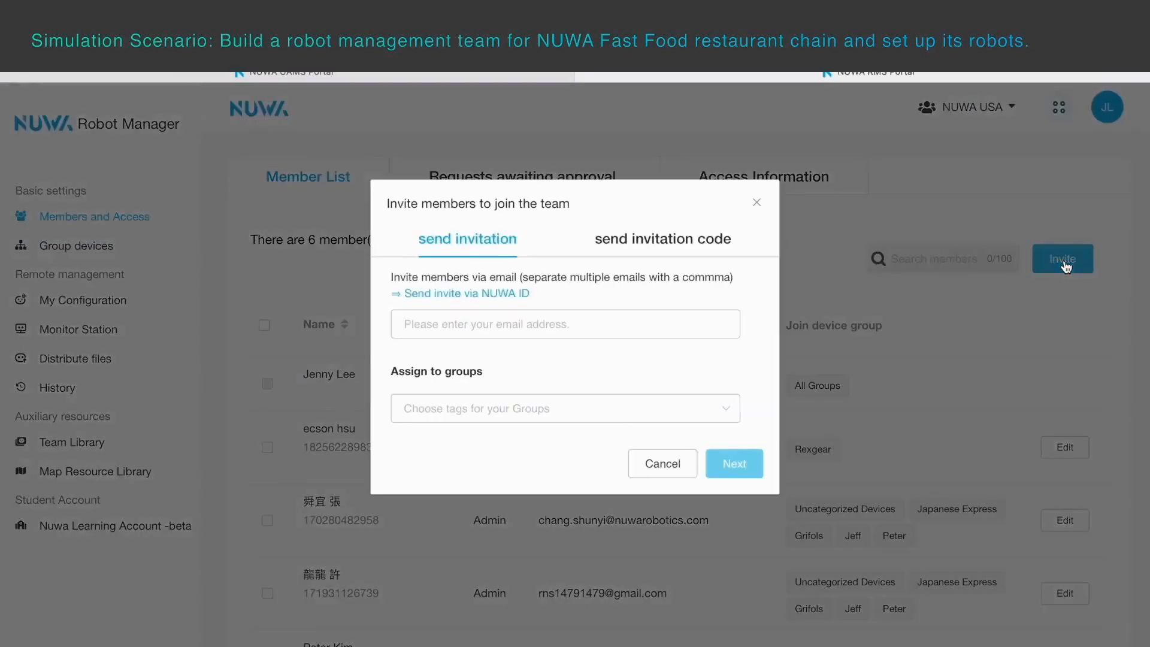
left_click(674, 245)
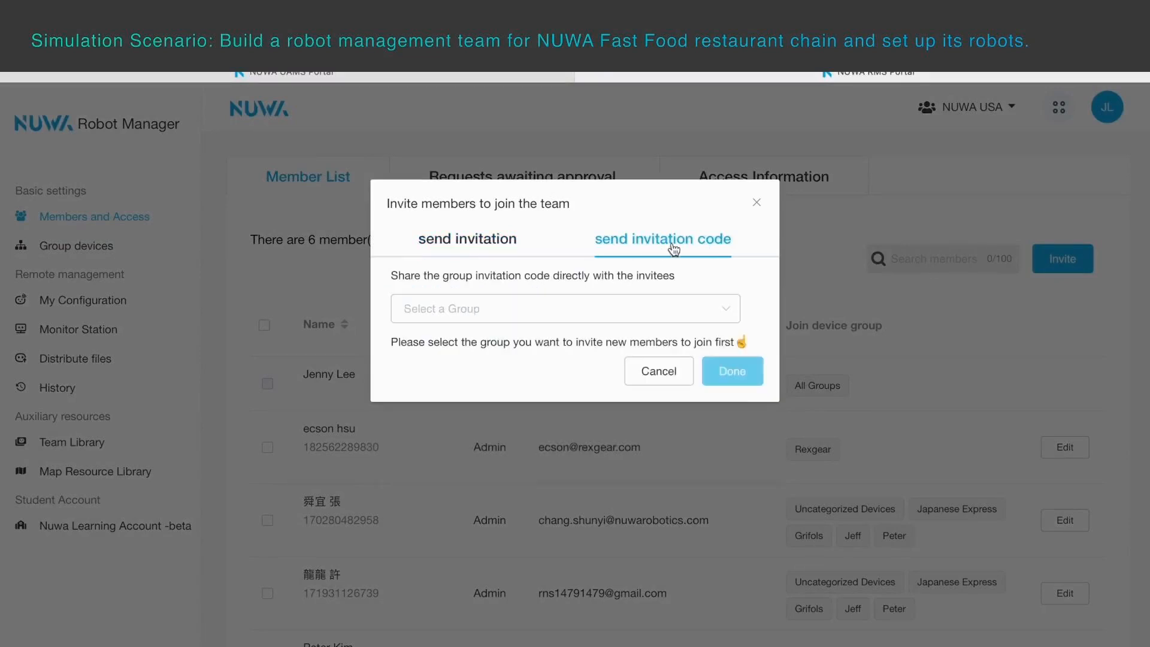
left_click(708, 317)
left_click(468, 491)
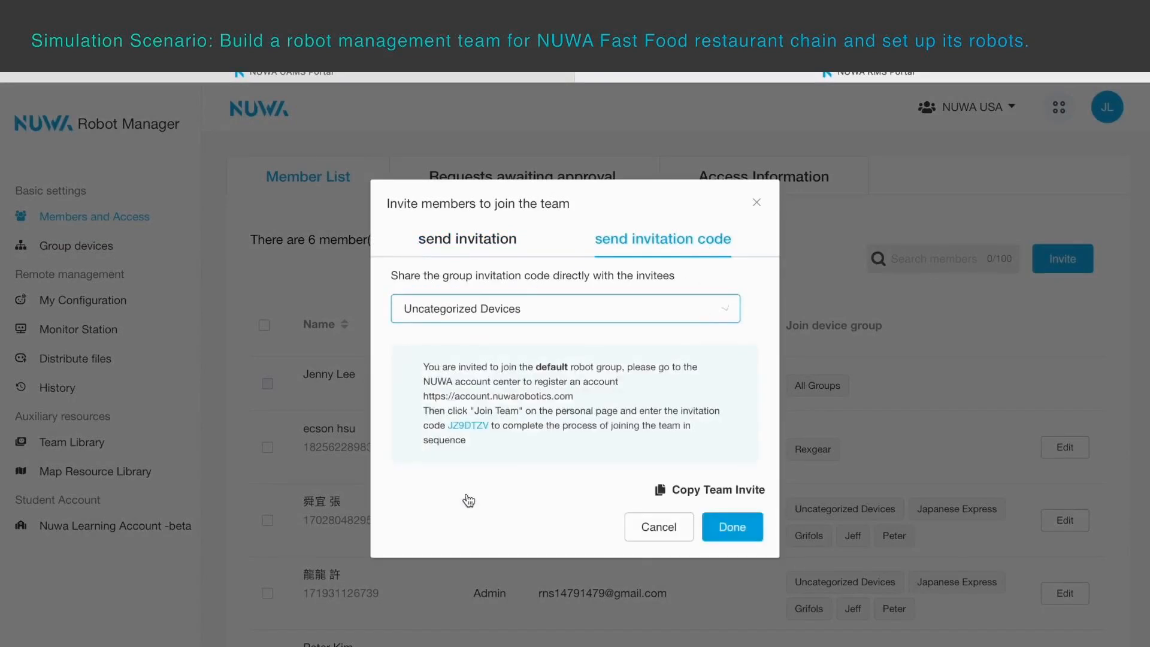
left_click(689, 490)
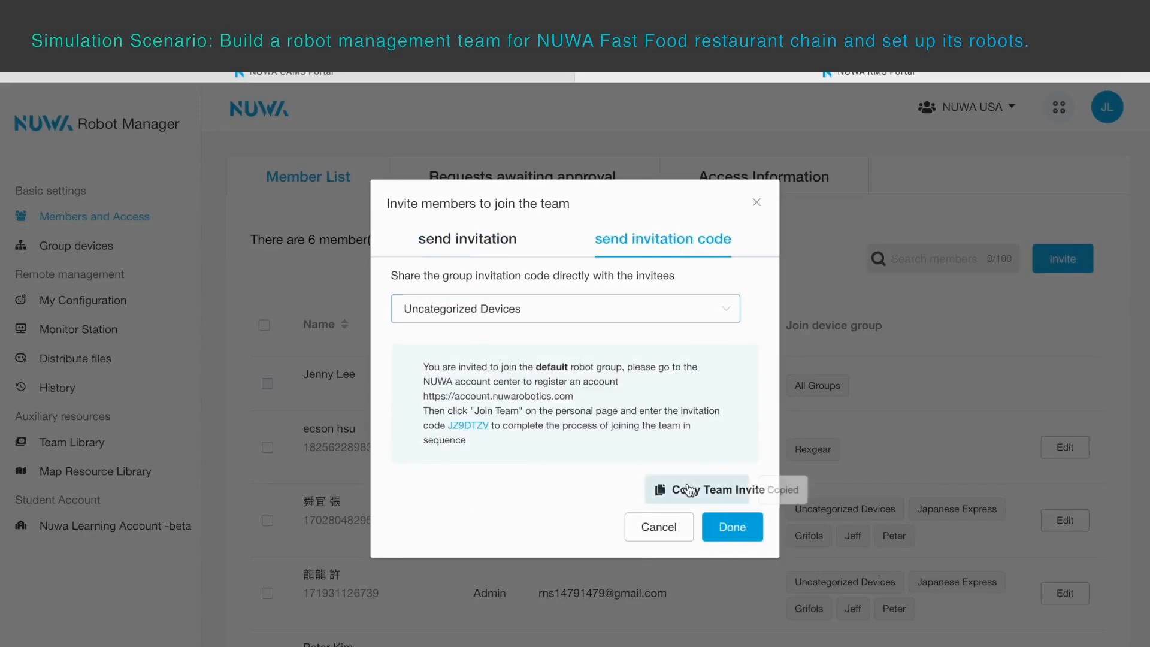
left_click(733, 528)
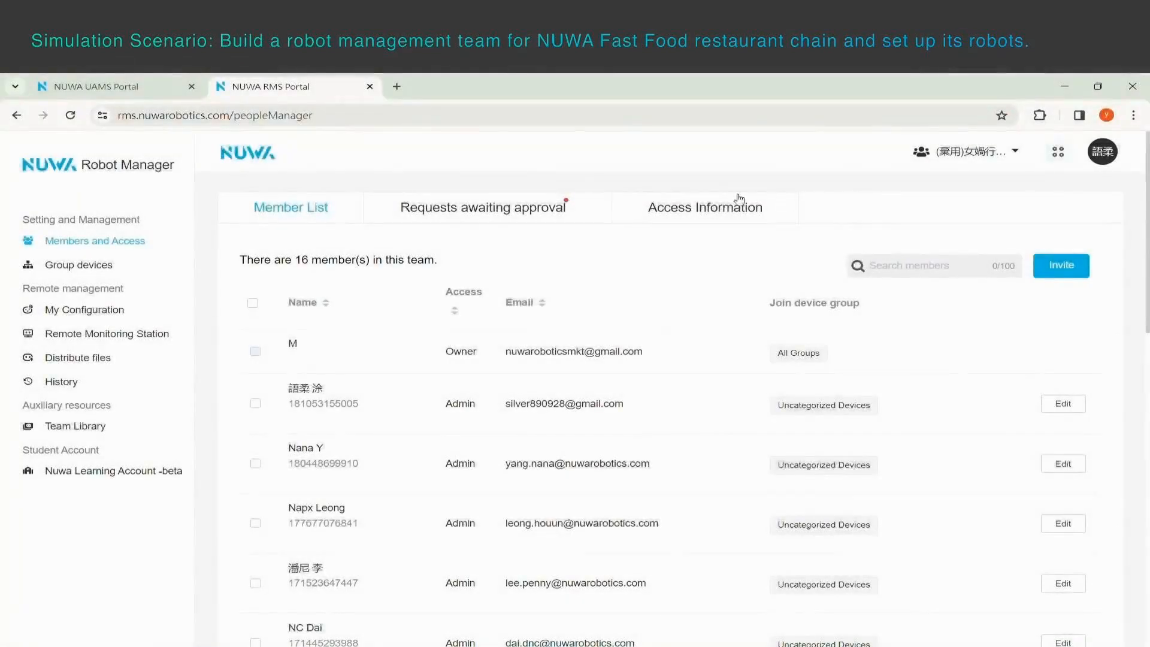
Approve the pending member request and let the applicant join the team.
left_click(571, 207)
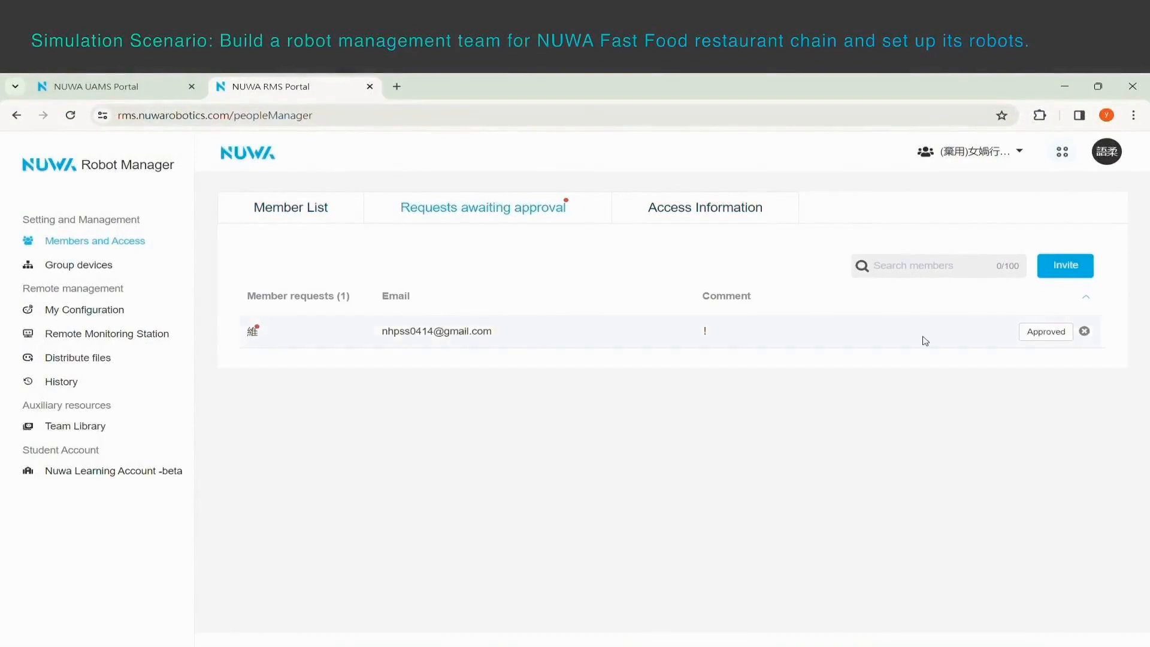
left_click(1059, 344)
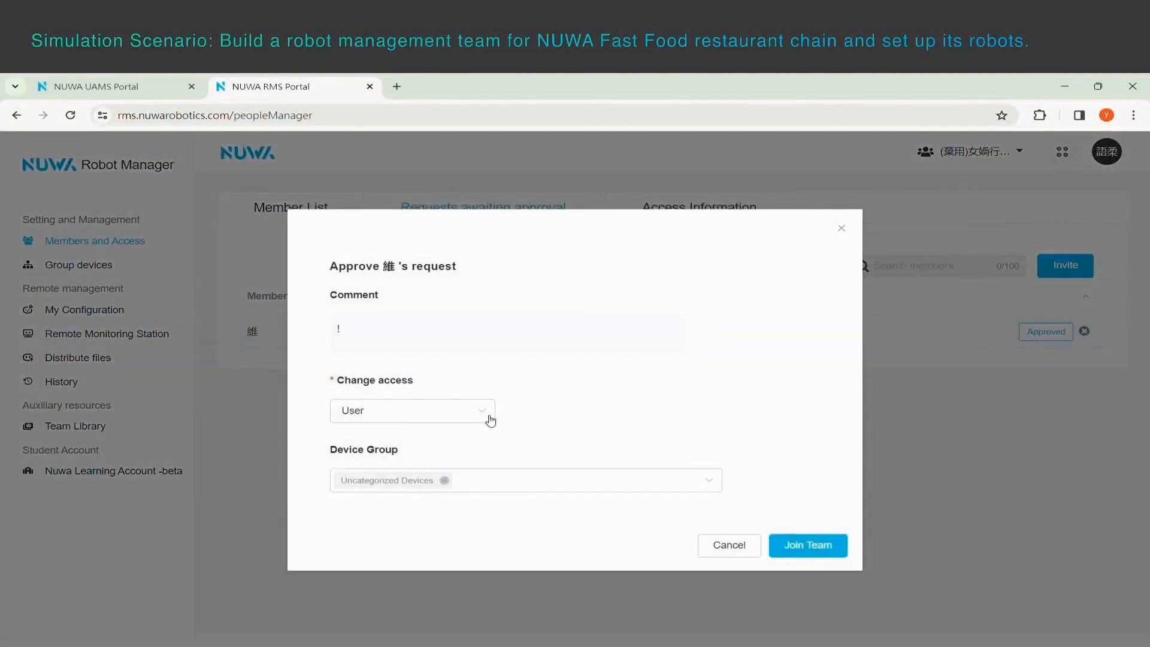
left_click(816, 552)
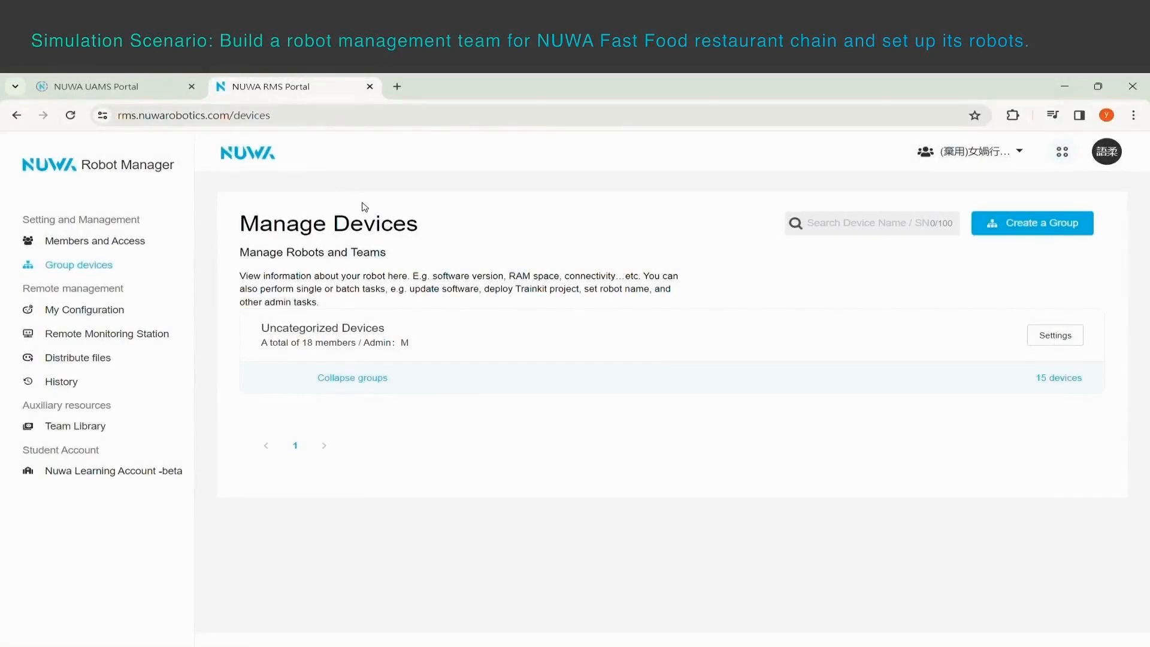
Create a device group named NUWA Fast Food Daan Branch and add the newly approved member to it.
left_click(1030, 228)
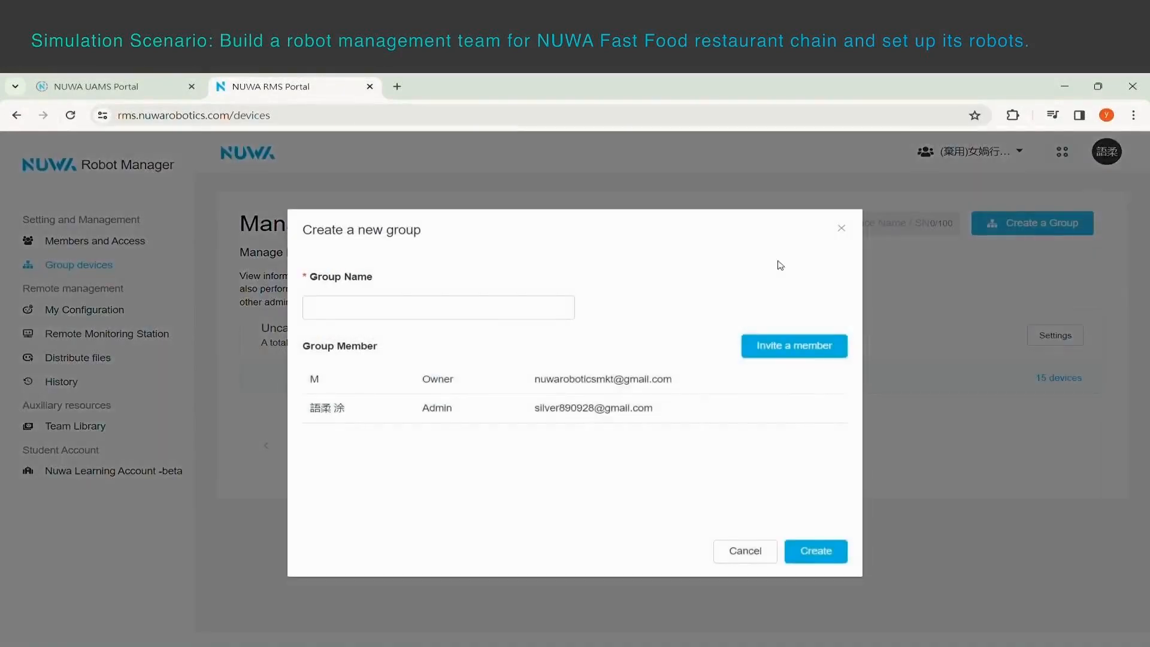
left_click(499, 316)
key("ctrl+v")
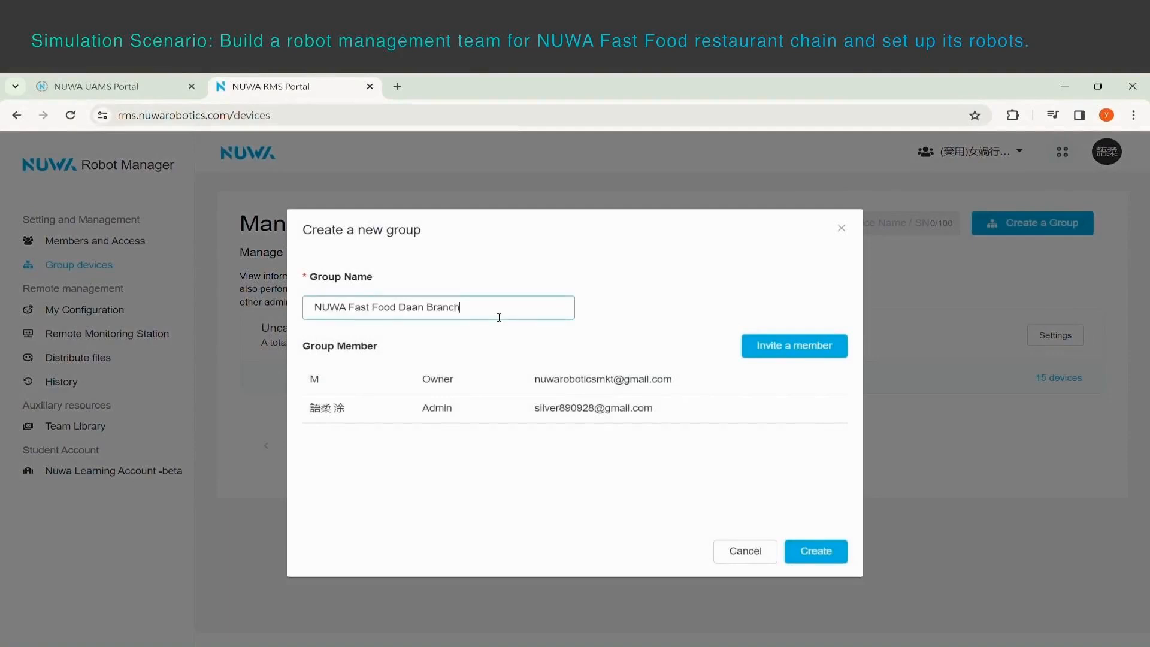
left_click(748, 346)
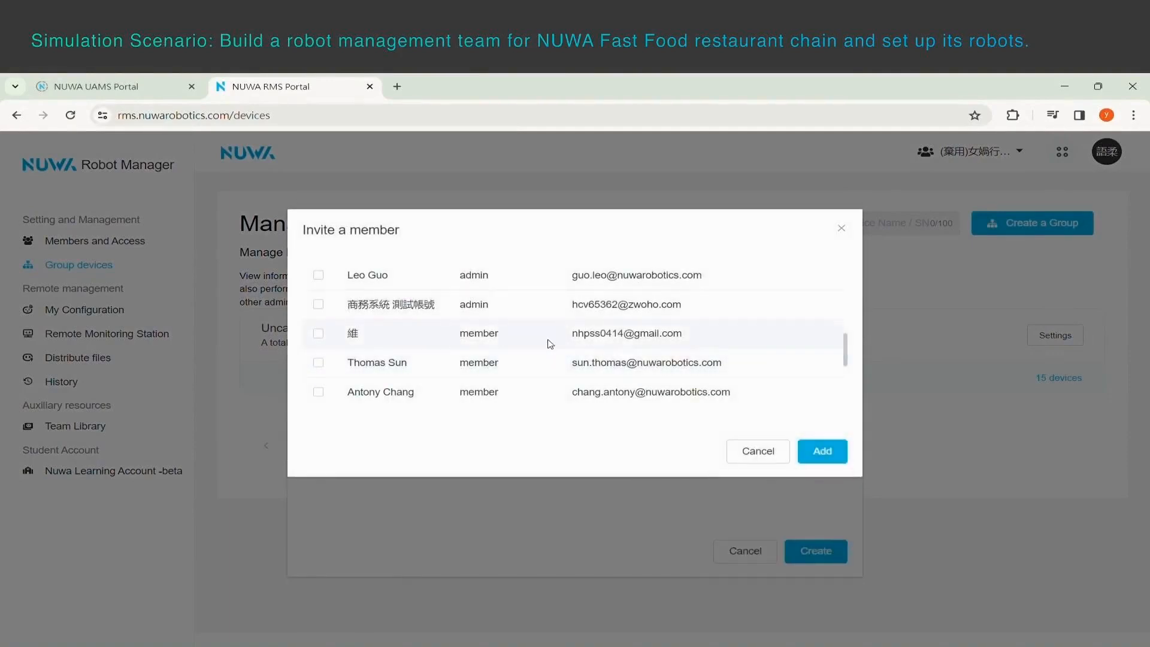
left_click(319, 334)
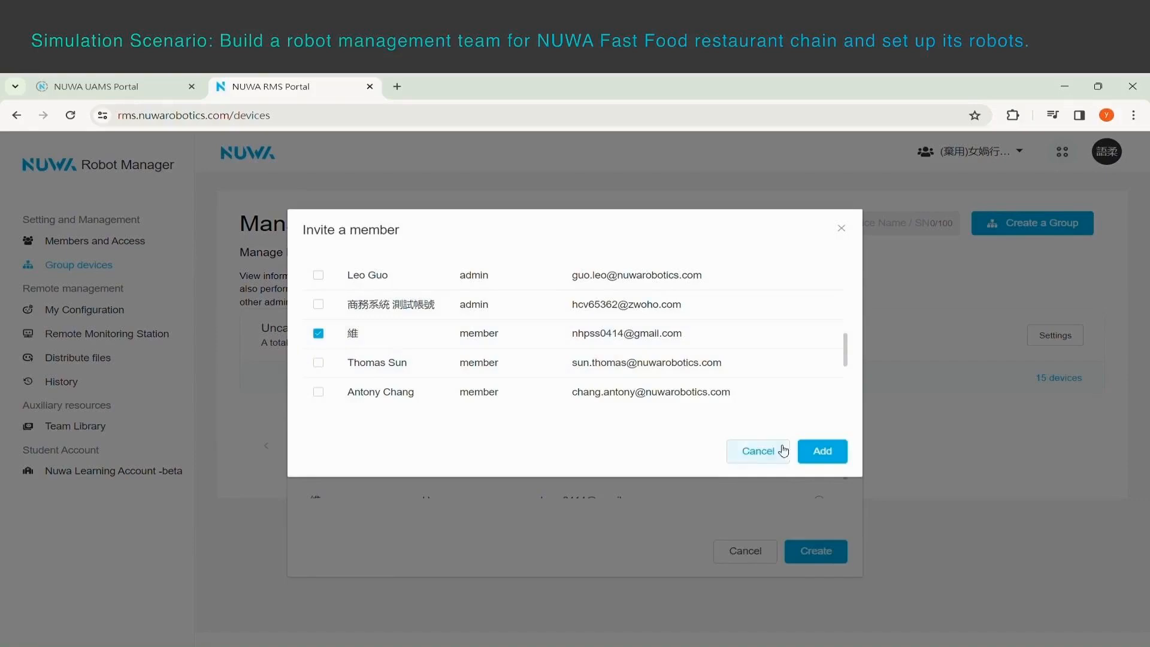
left_click(823, 451)
left_click(832, 555)
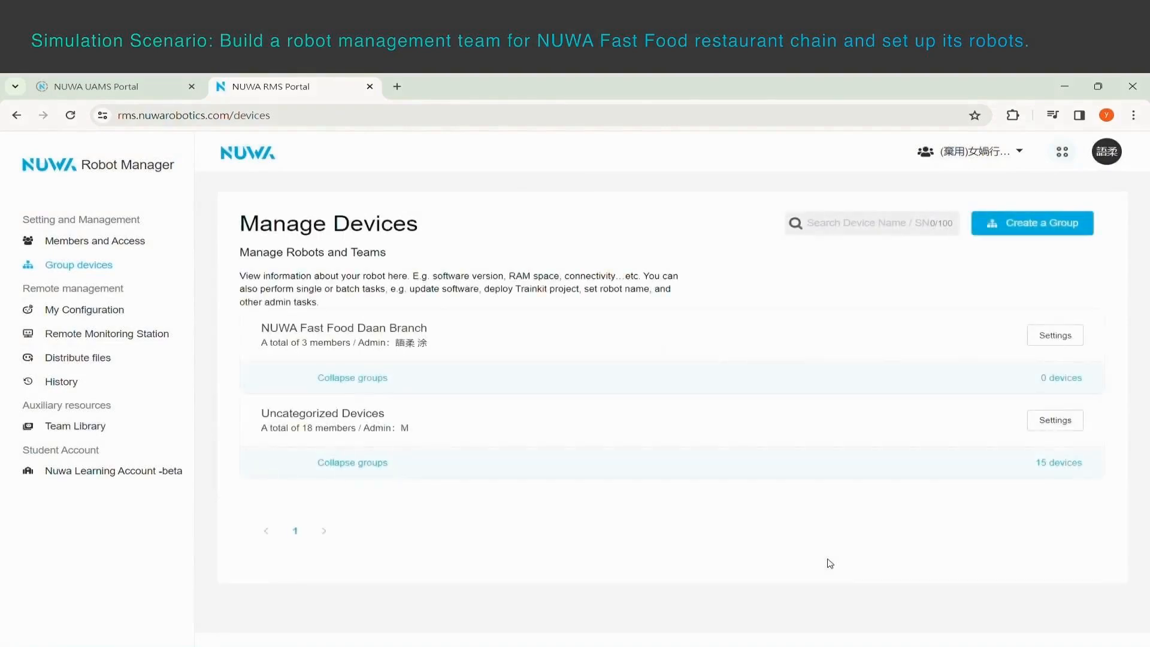
Move the robot Daan Branch Kebbi_028 from Uncategorized Devices to the NUWA Fast Food Daan Branch group.
left_click(381, 464)
scroll(384, 473, "down", 7)
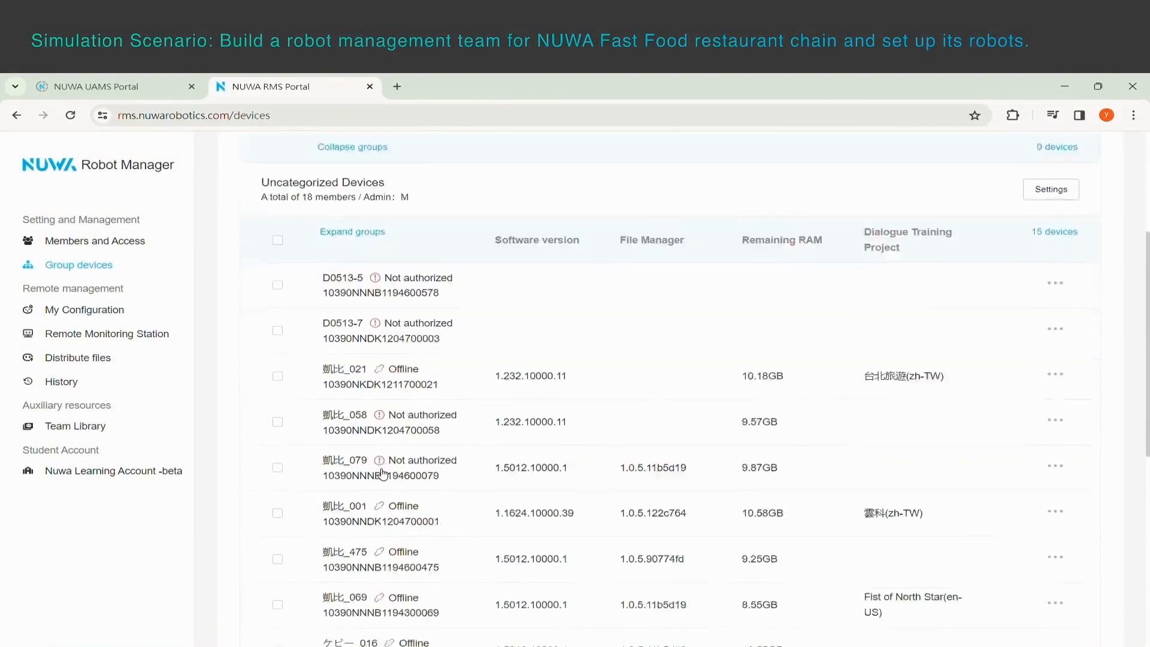
scroll(383, 473, "down", 4)
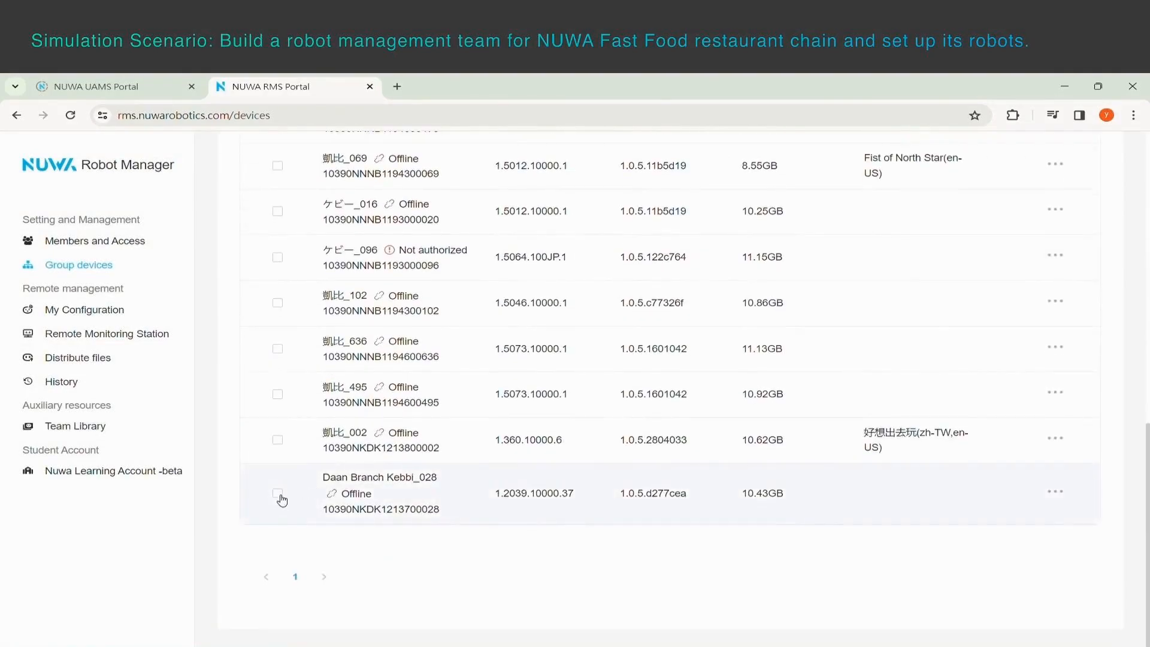
left_click(277, 493)
left_click(247, 626)
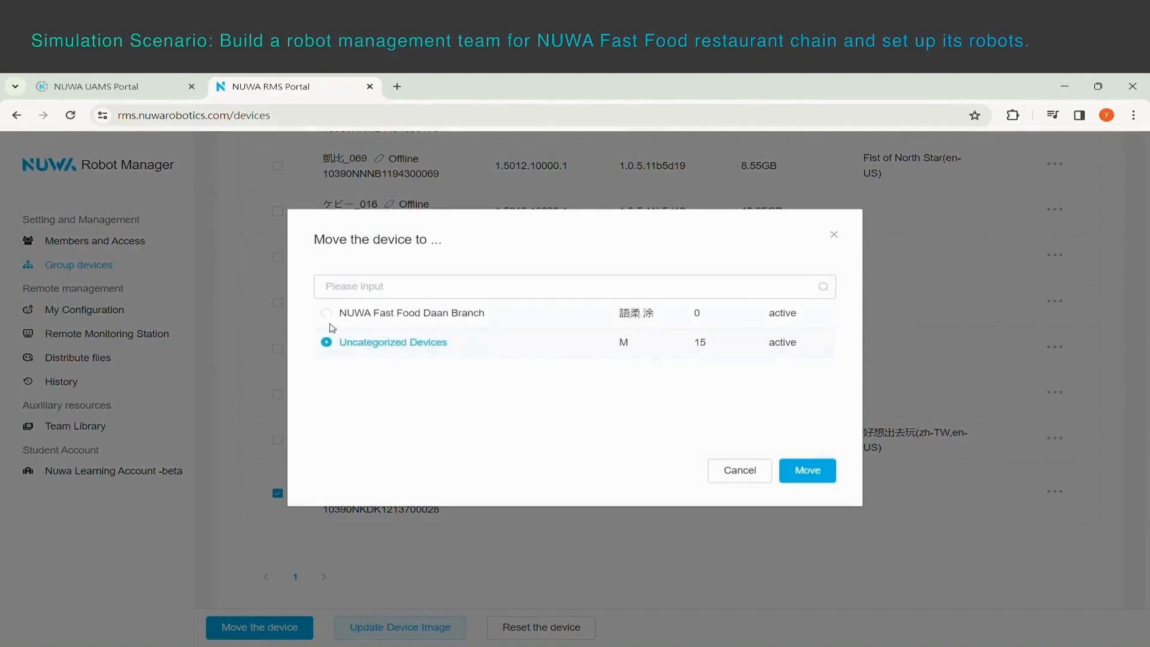
left_click(333, 313)
left_click(821, 474)
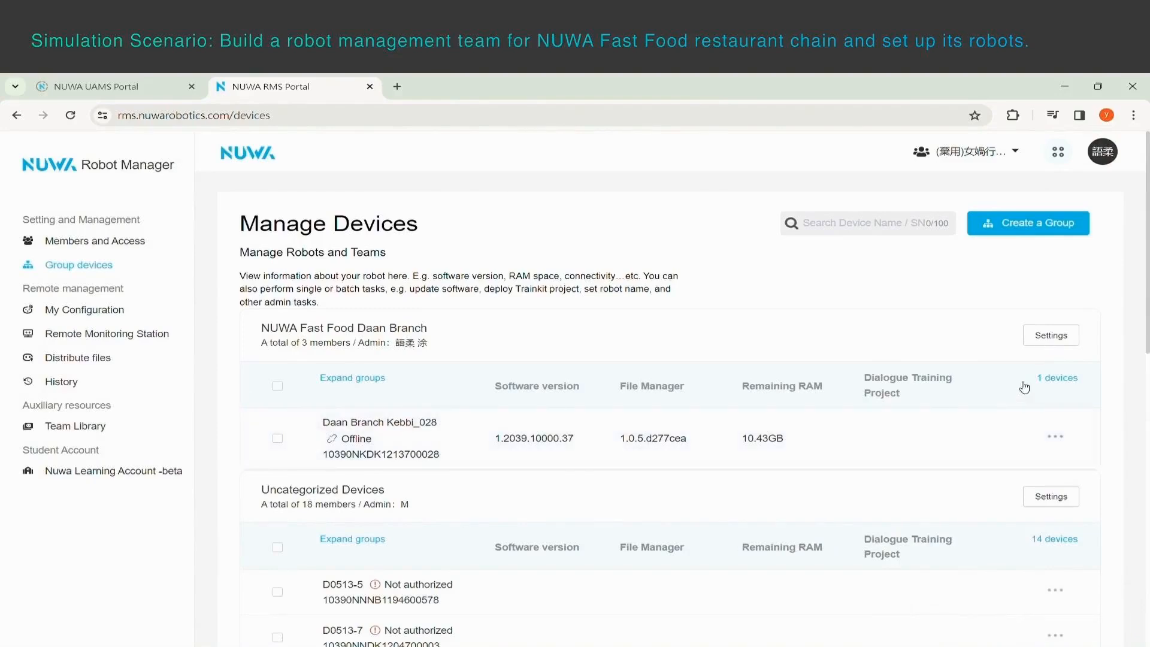
Copy the team RMS key from the Daan Branch group's settings and download its activation QR code.
left_click(1052, 339)
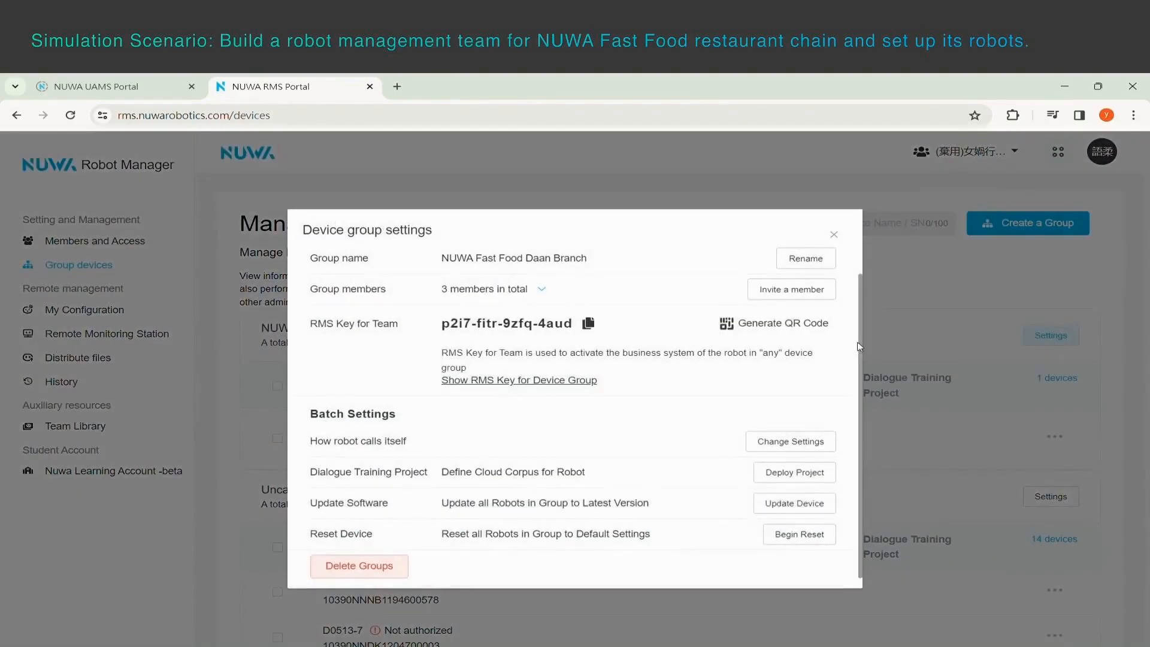
left_click(588, 324)
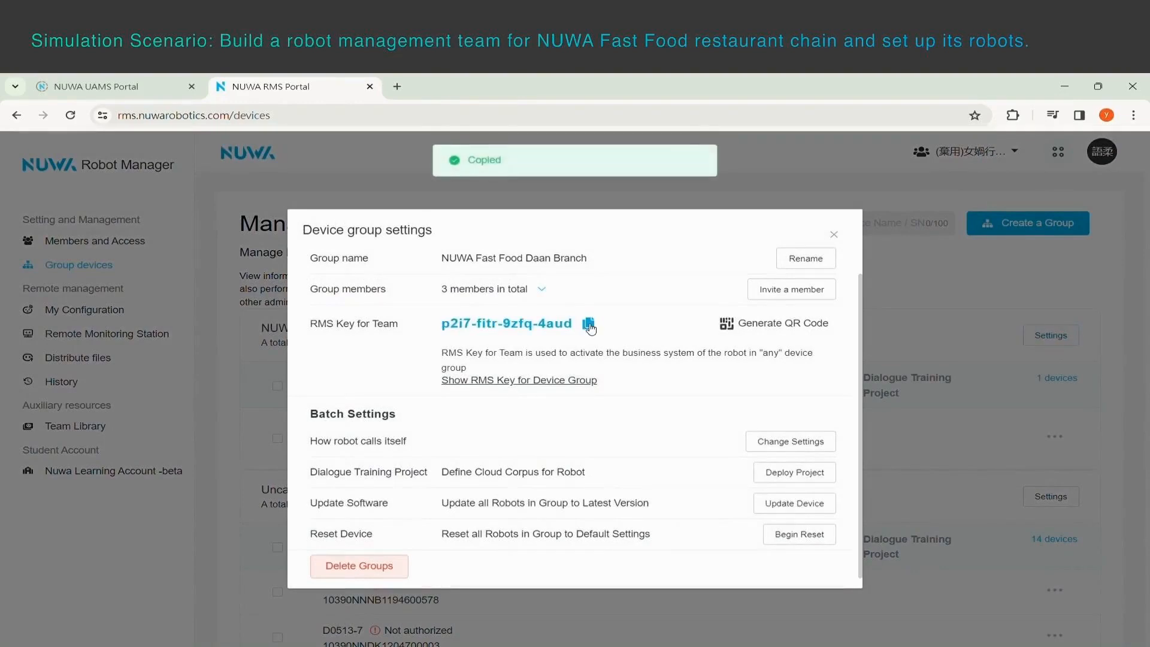
left_click(783, 326)
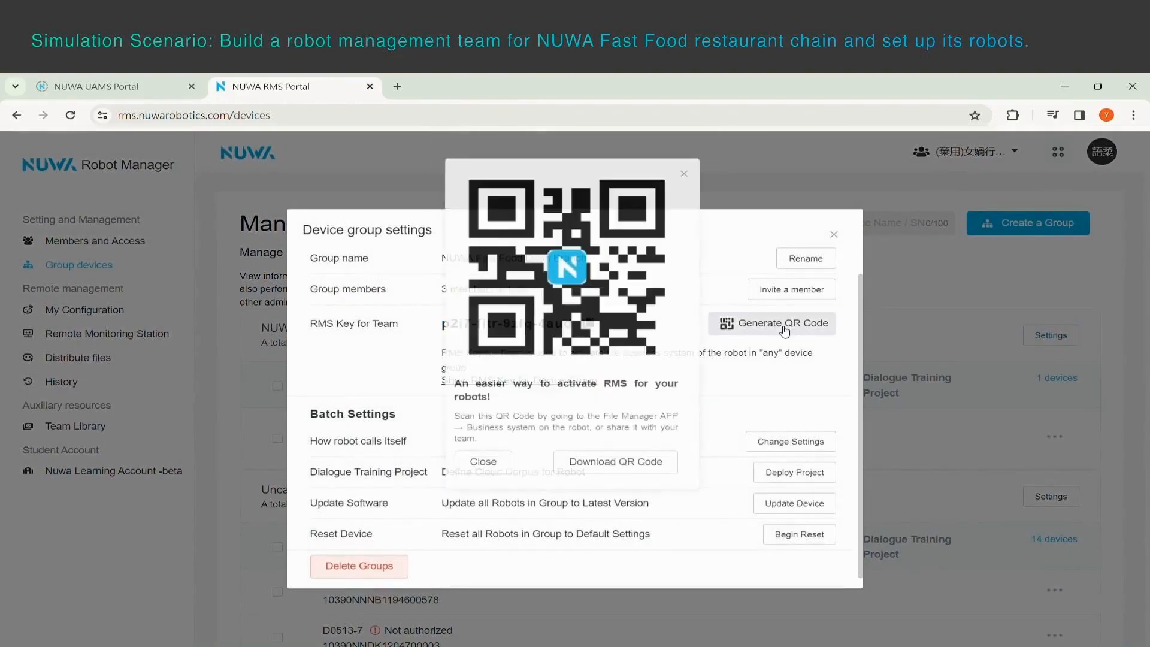
left_click(622, 469)
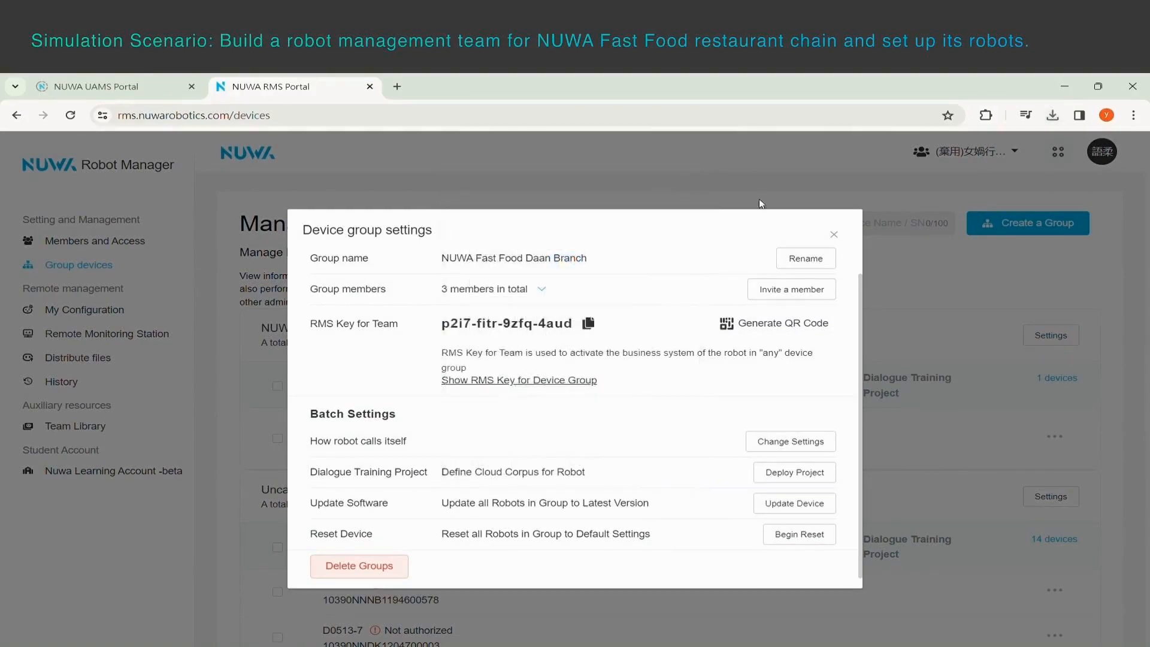
left_click(834, 234)
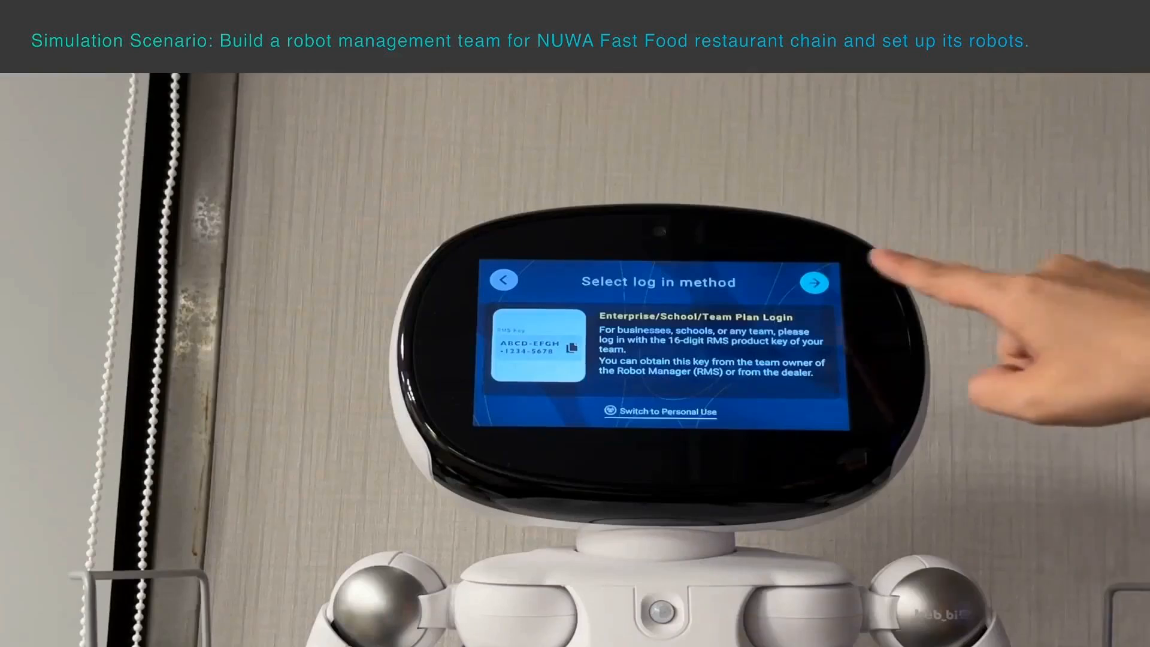
left_click(815, 283)
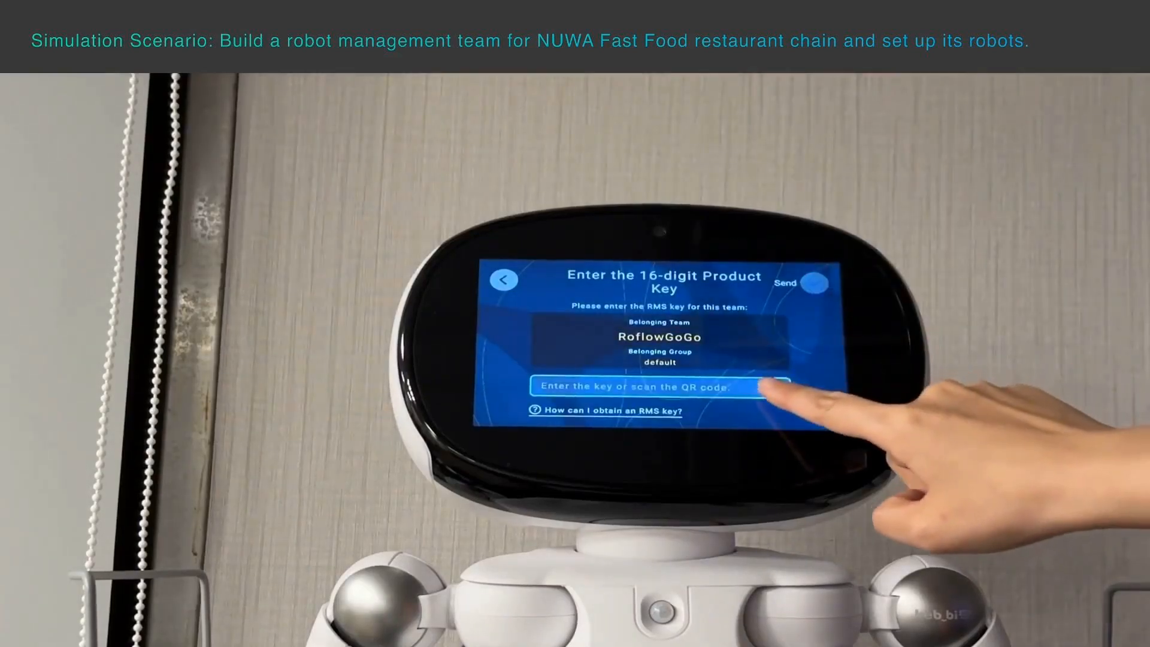
left_click(772, 388)
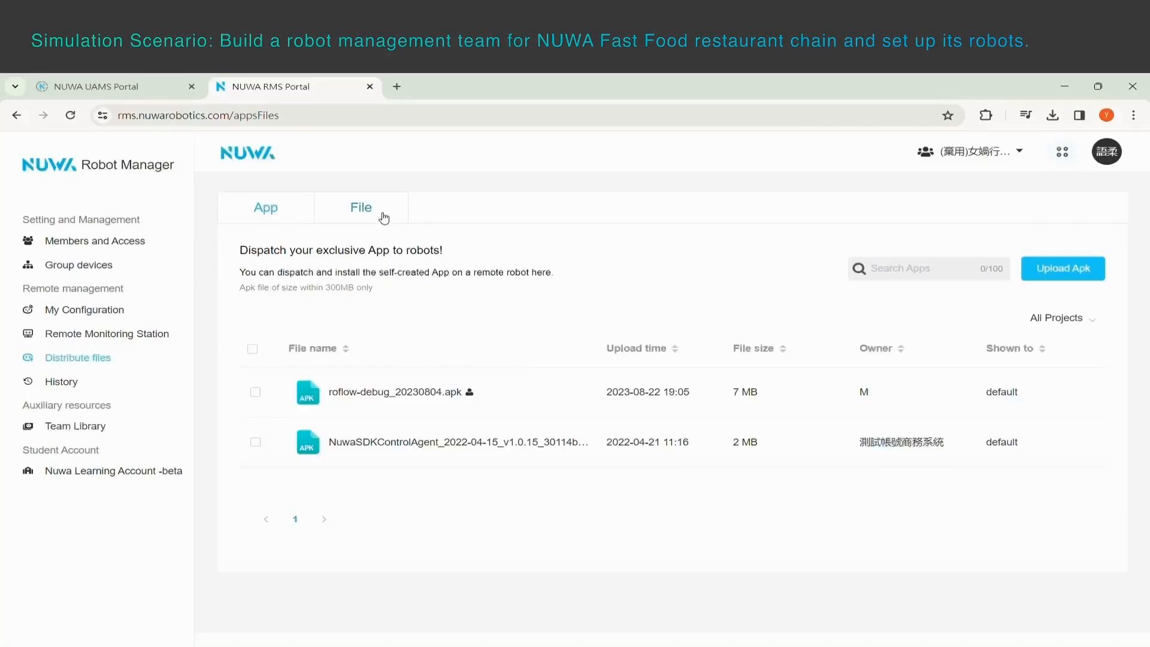
Upload the file NUWA restaurant Menu.png to the team's list of distributable files.
left_click(384, 218)
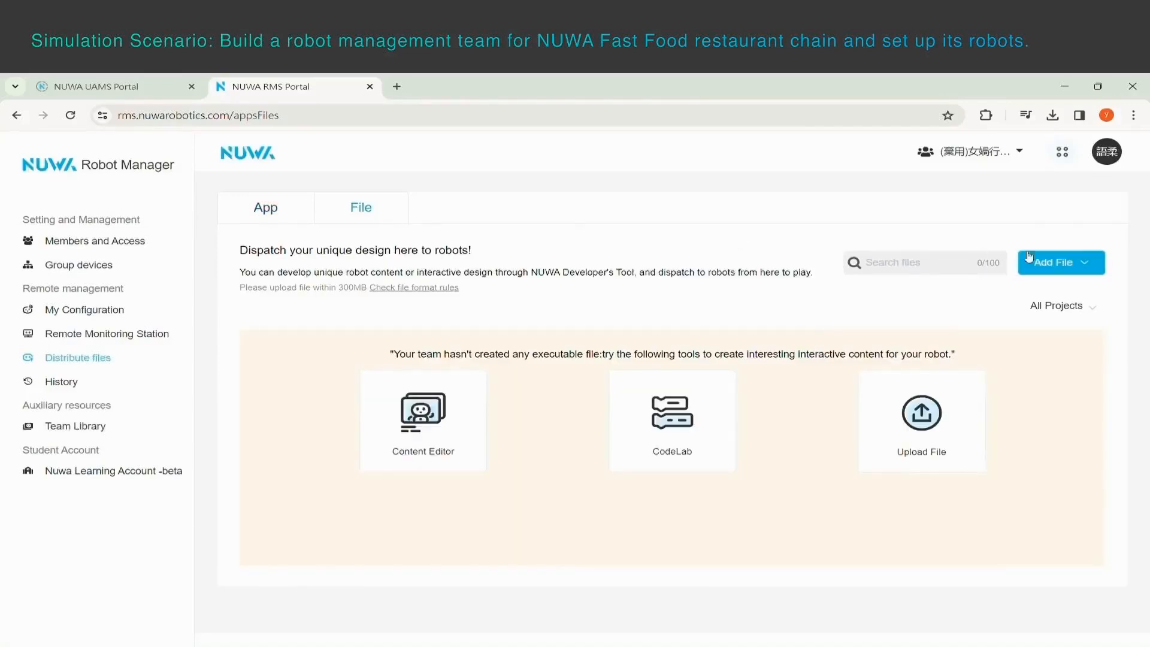
mouse_move(1057, 263)
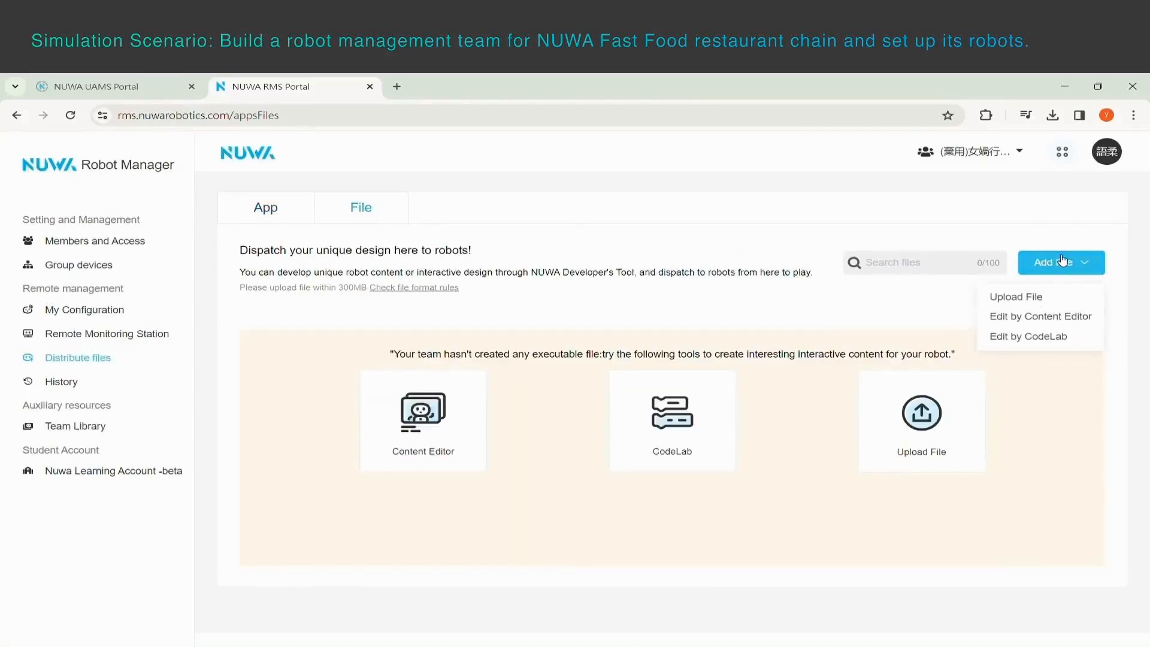
left_click(1032, 297)
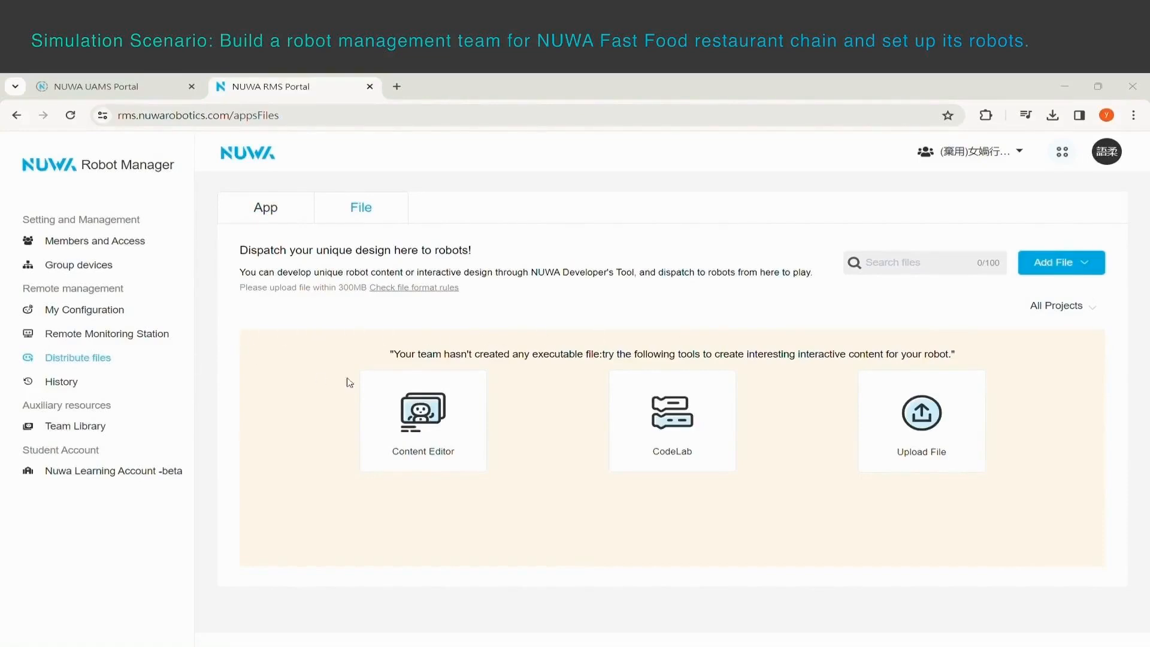
left_click(578, 483)
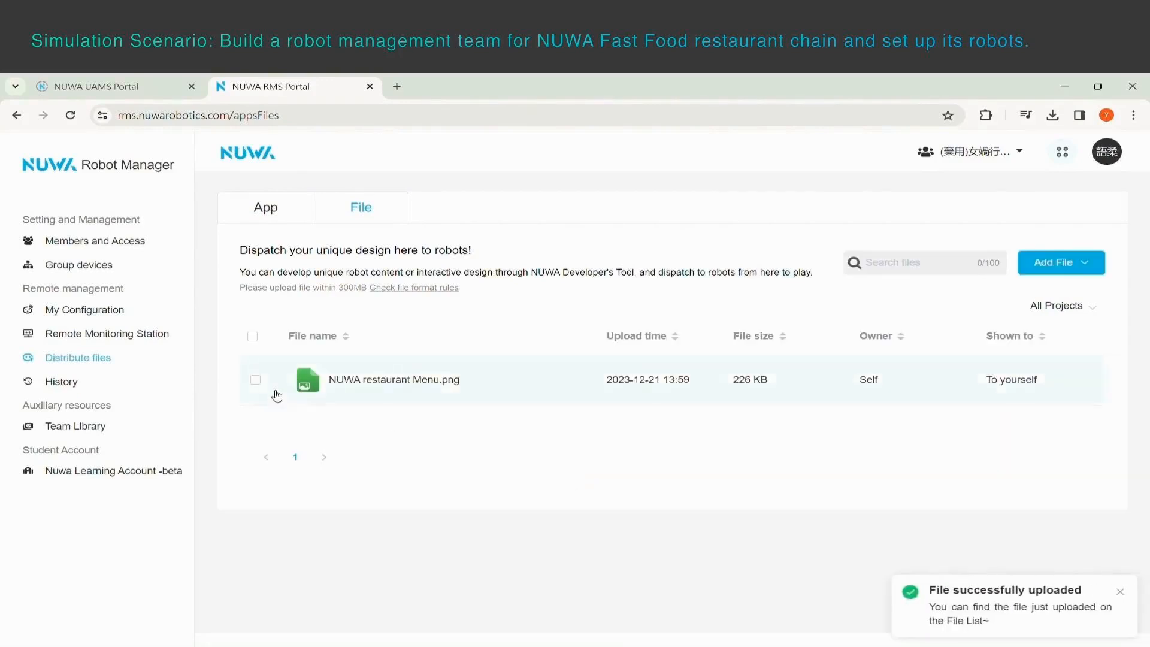
Dispatch NUWA restaurant Menu.png to the robots in the NUWA Fast Food Daan Branch group.
left_click(256, 380)
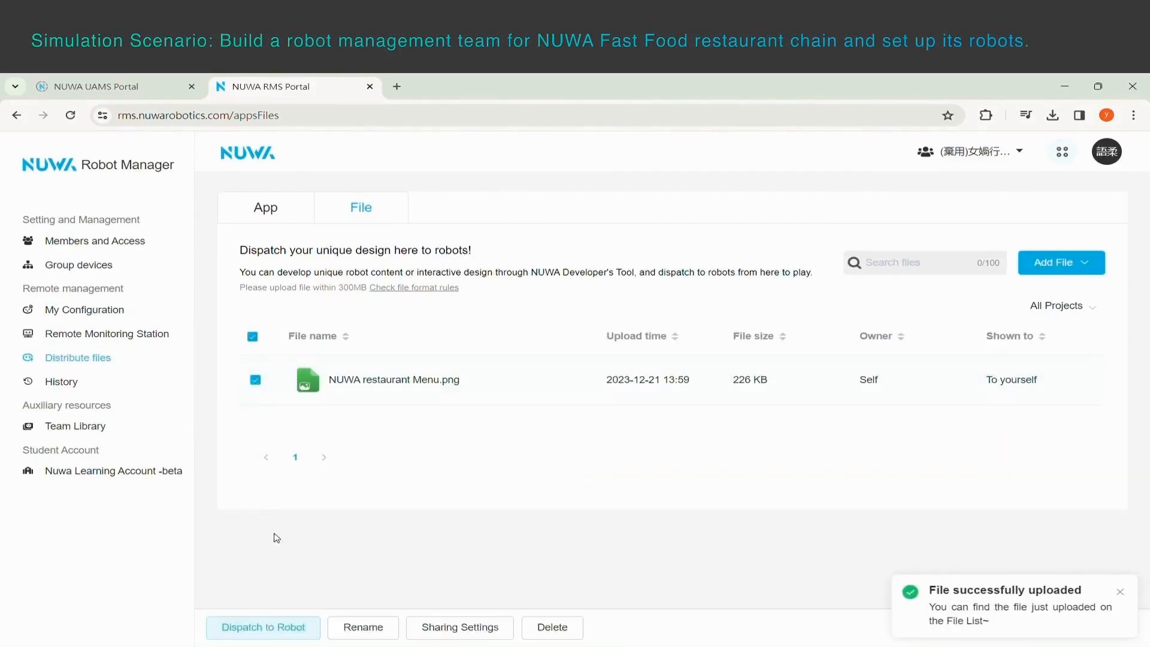
left_click(271, 624)
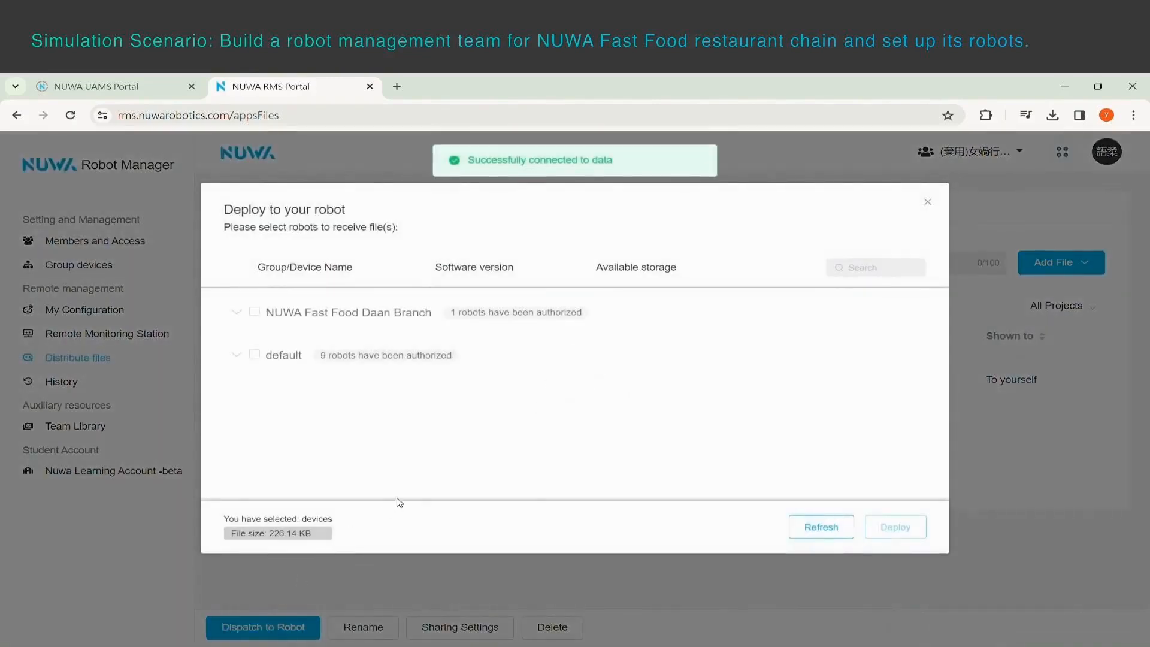
left_click(254, 312)
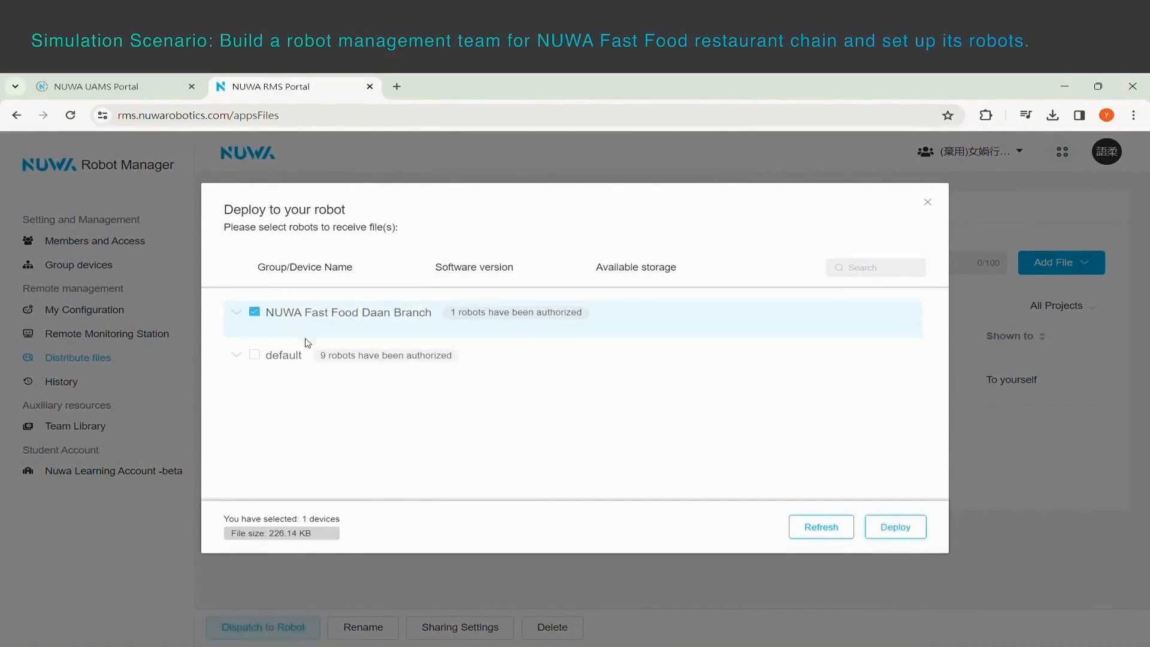
left_click(904, 531)
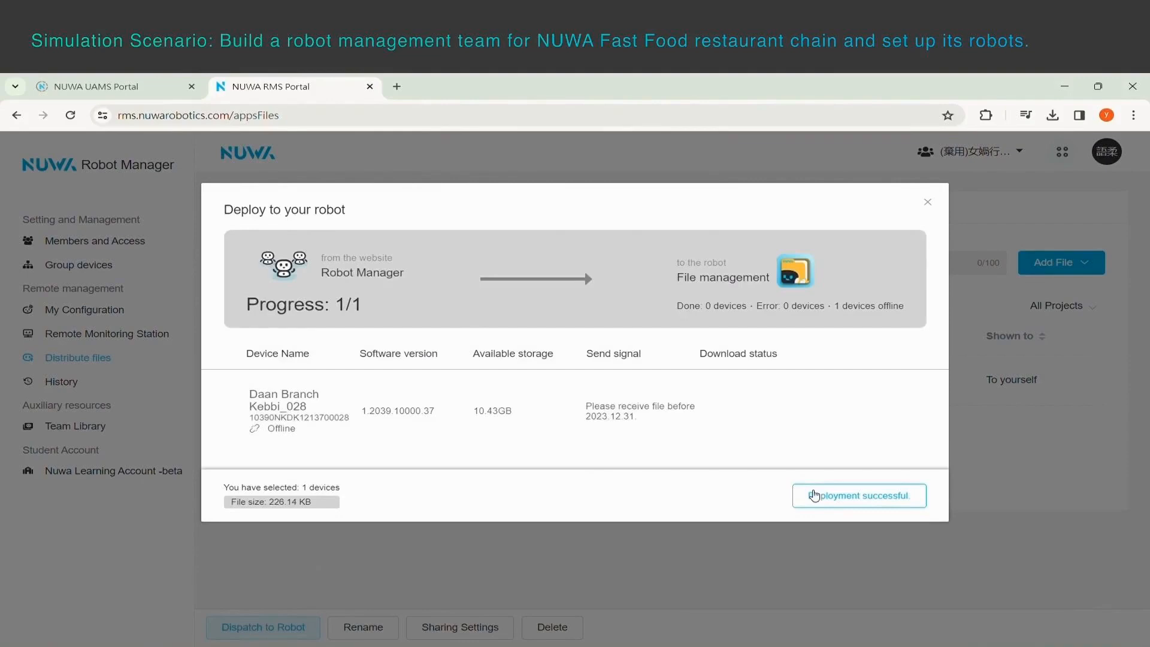
left_click(858, 497)
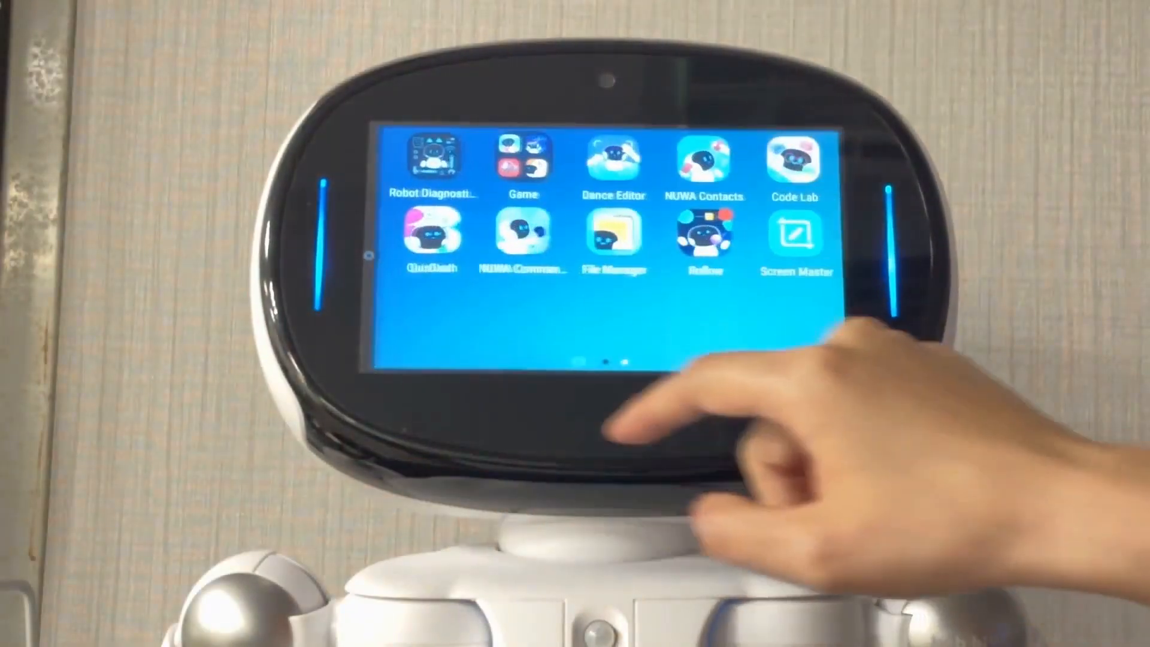
left_click(610, 235)
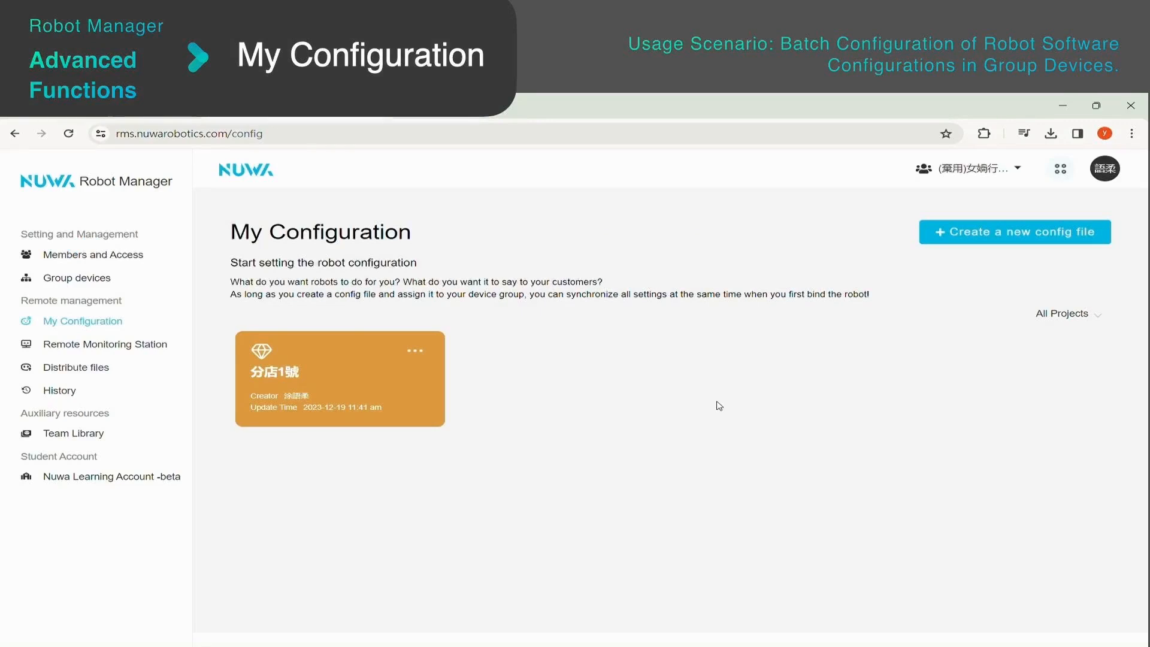
Create a config file named Nuwa High School with the book-reading robot icon and the yellow file color.
left_click(1007, 232)
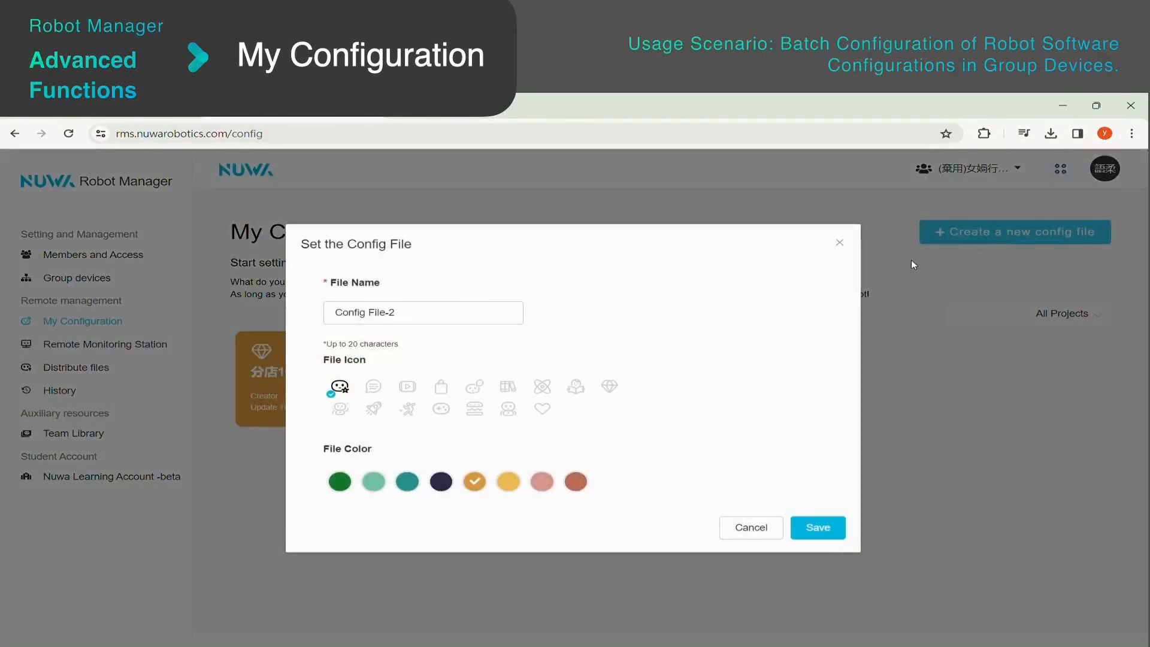
left_click_drag(498, 314, 333, 317)
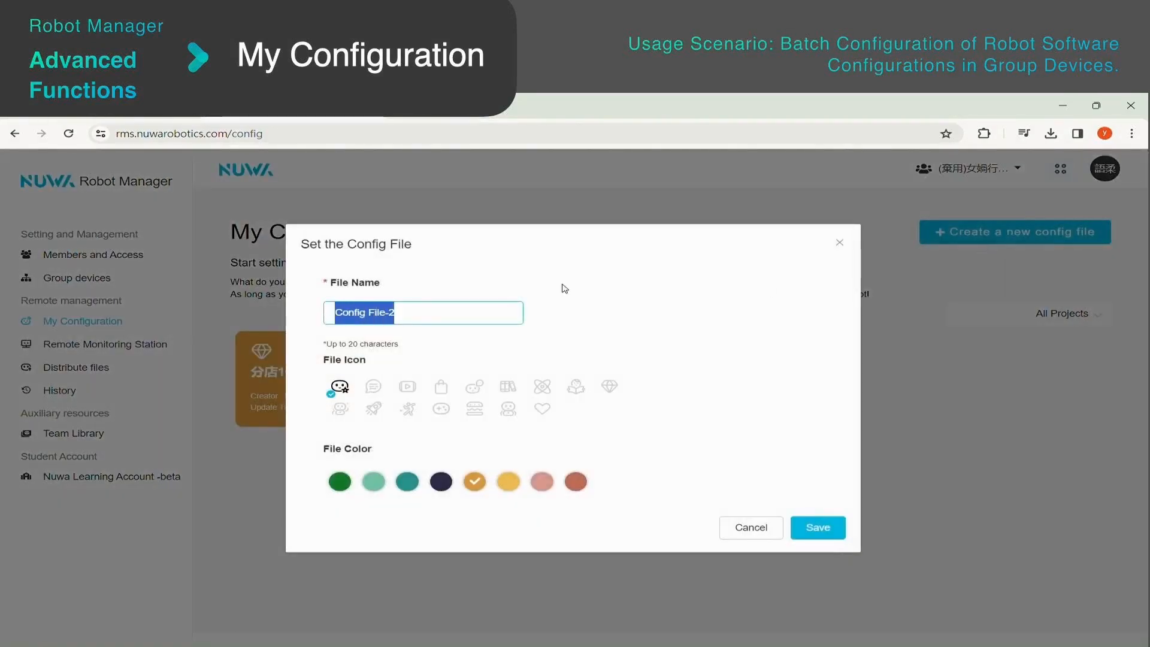
type("Nuwa High School")
left_click(575, 386)
left_click(508, 481)
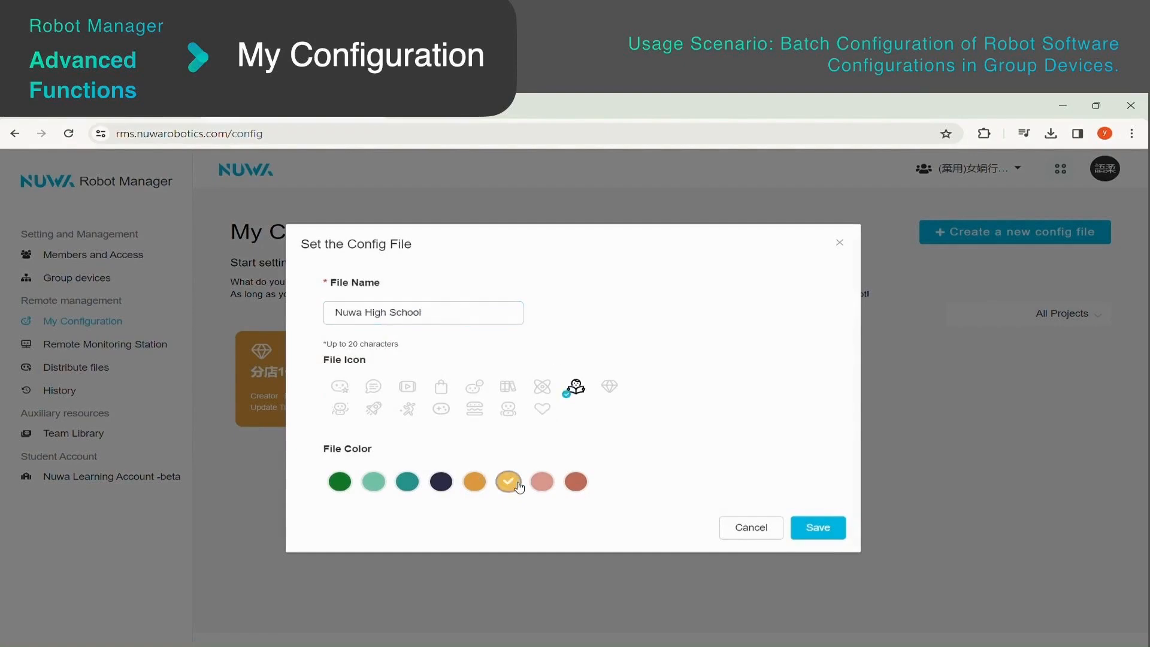
left_click(817, 528)
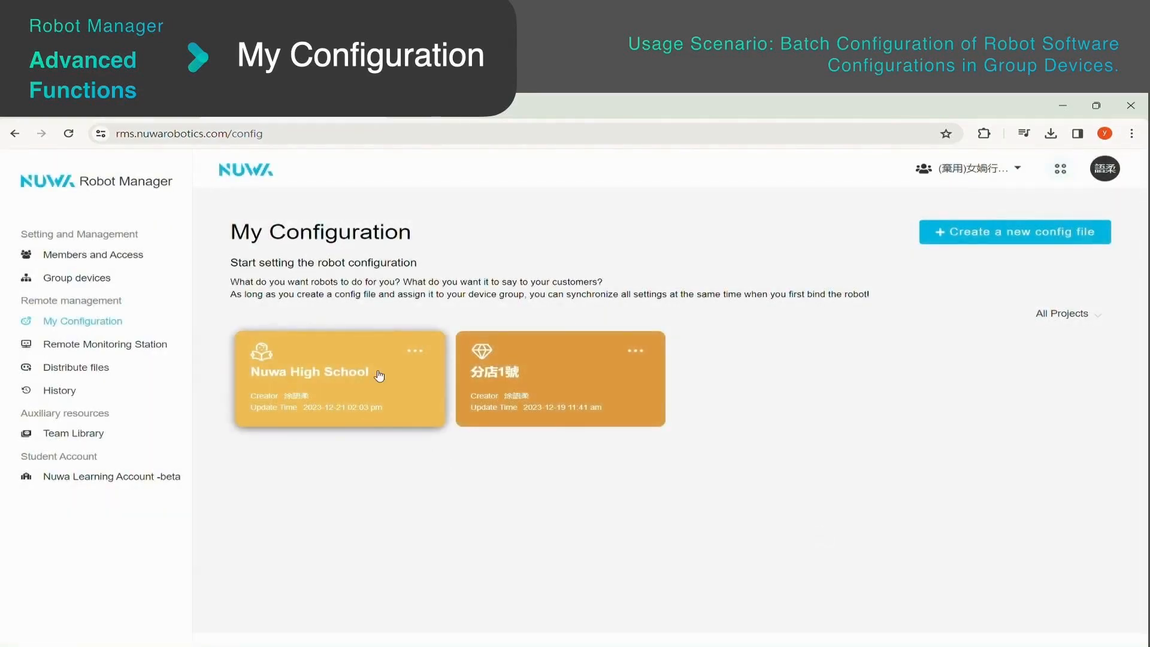
In the Nuwa High School config file, set the robot's own name to Kebbiyebbi and the AI dialogue corpus to [Showcase] Simple Talk.
left_click(365, 401)
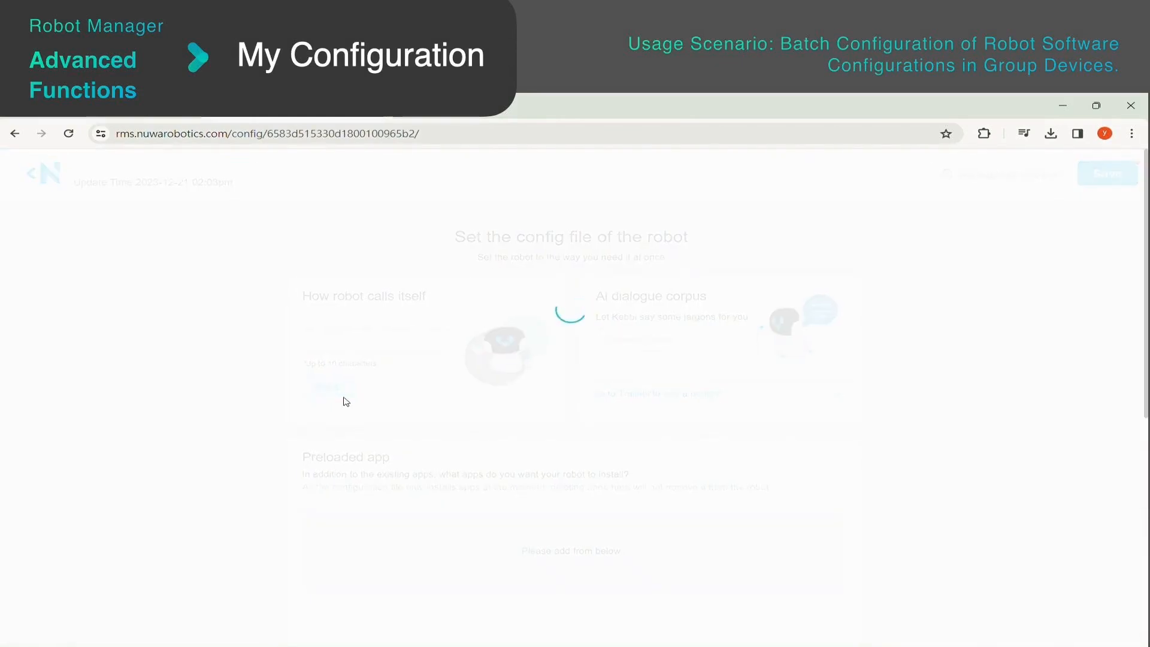
left_click(399, 346)
type("Kebbiyebbi")
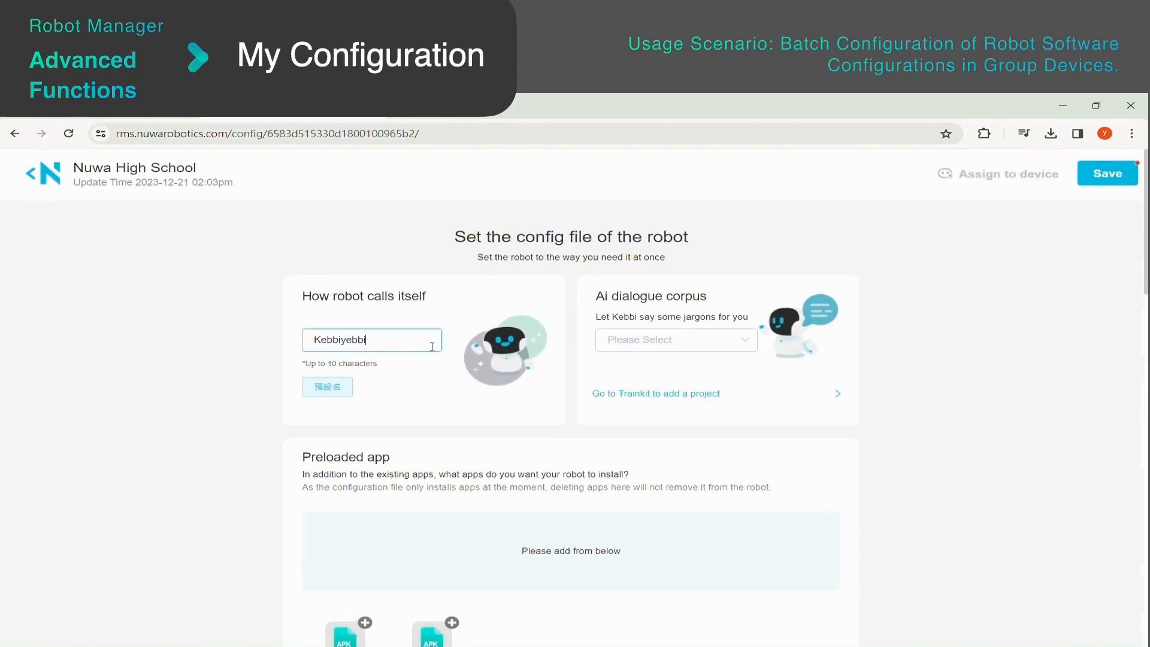
left_click(690, 344)
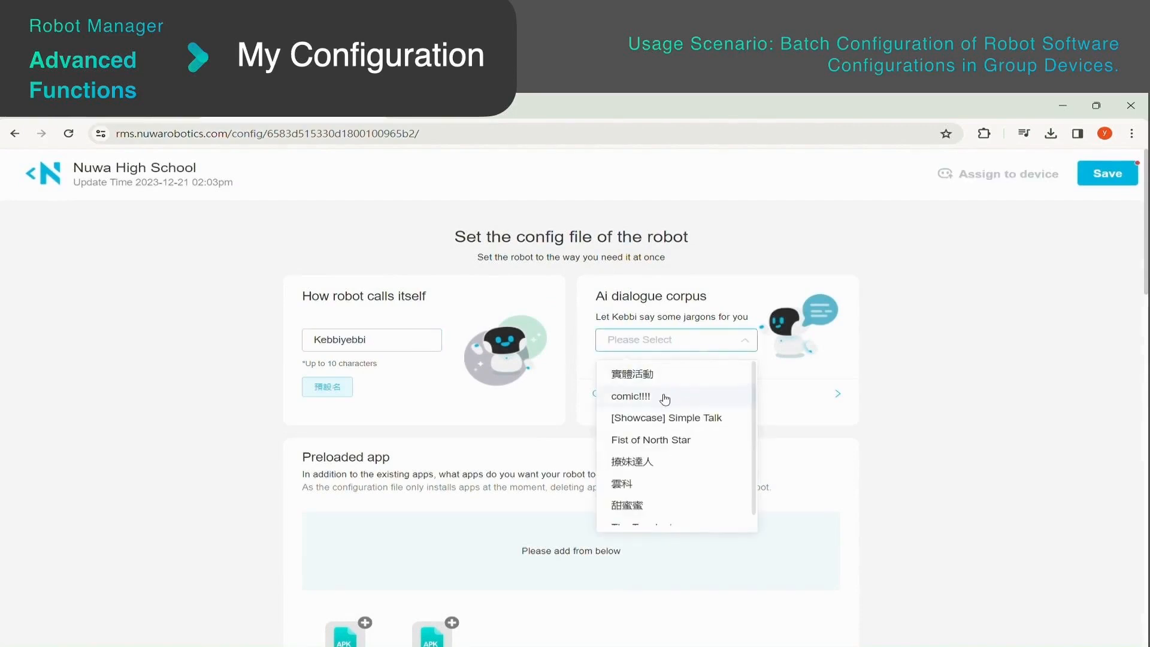
left_click(660, 417)
Examine the config file's preloaded app, preloaded file and application list settings.
scroll(659, 428, "down", 2)
scroll(659, 425, "down", 1)
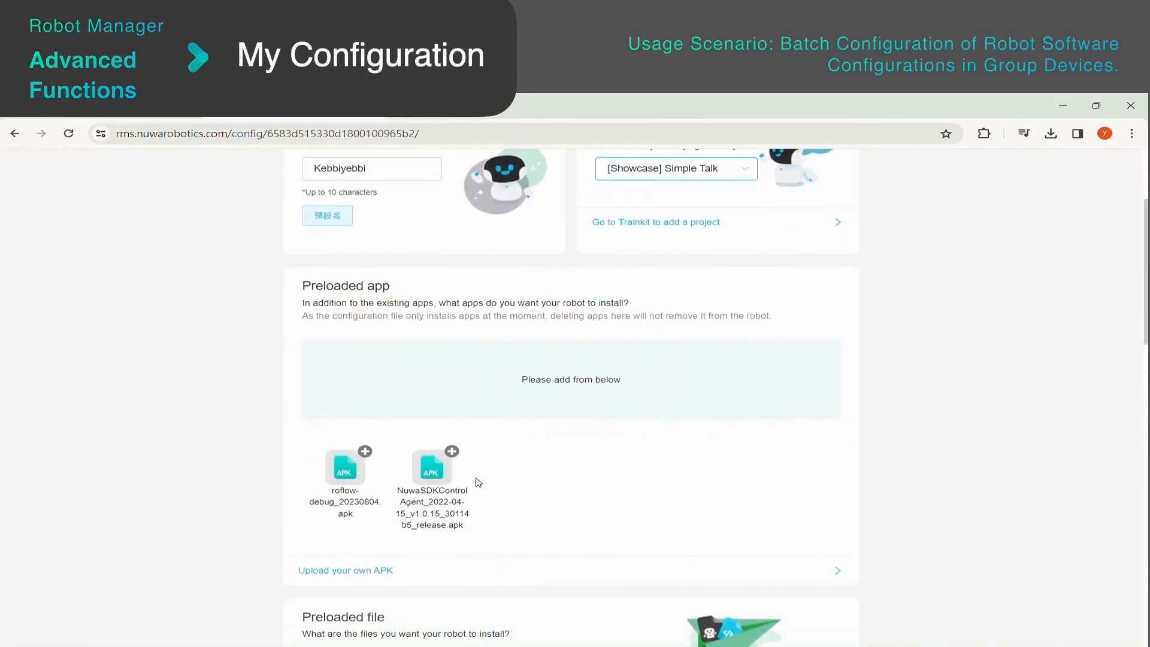
scroll(497, 482, "down", 6)
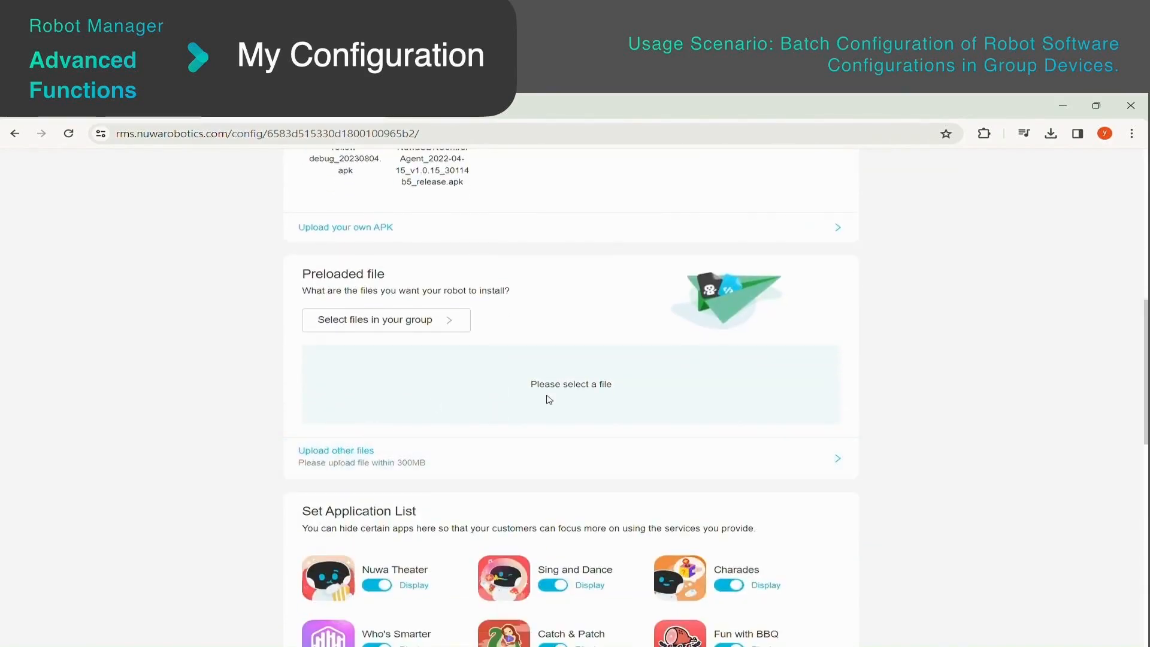
scroll(594, 398, "down", 4)
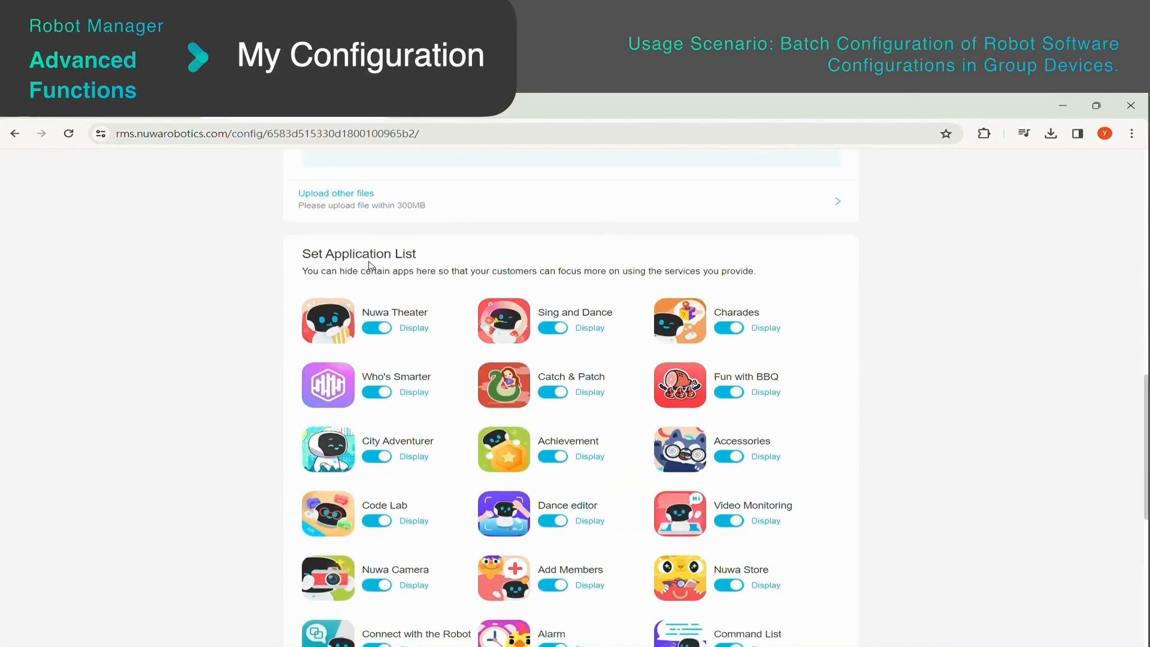
scroll(417, 265, "down", 7)
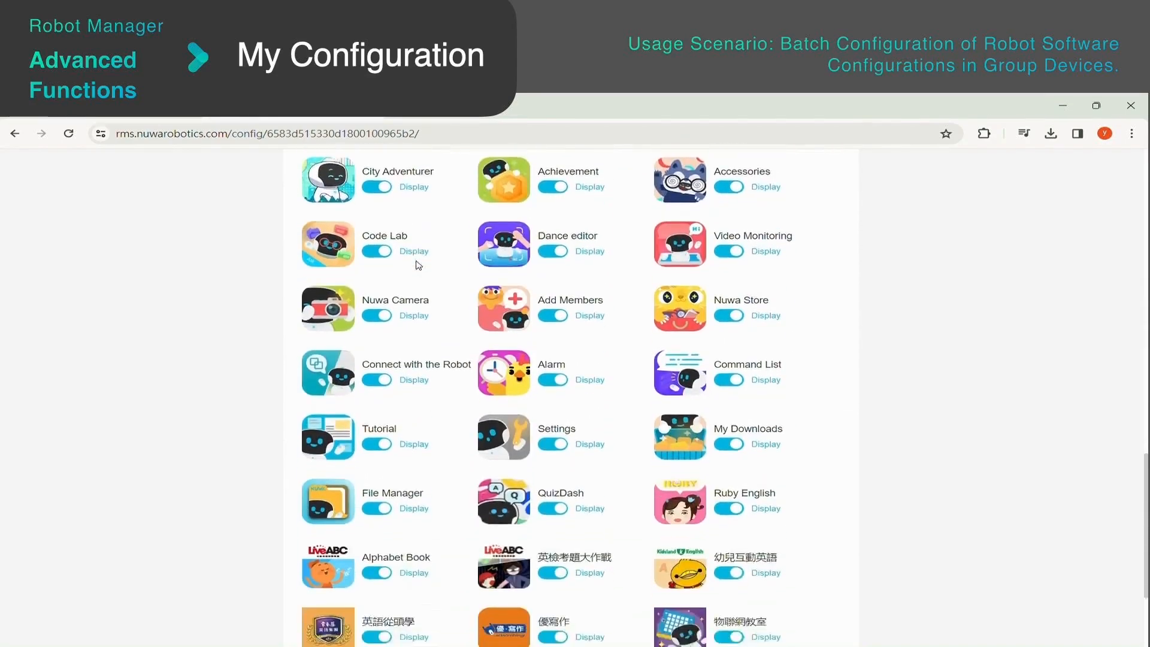
scroll(418, 265, "up", 12)
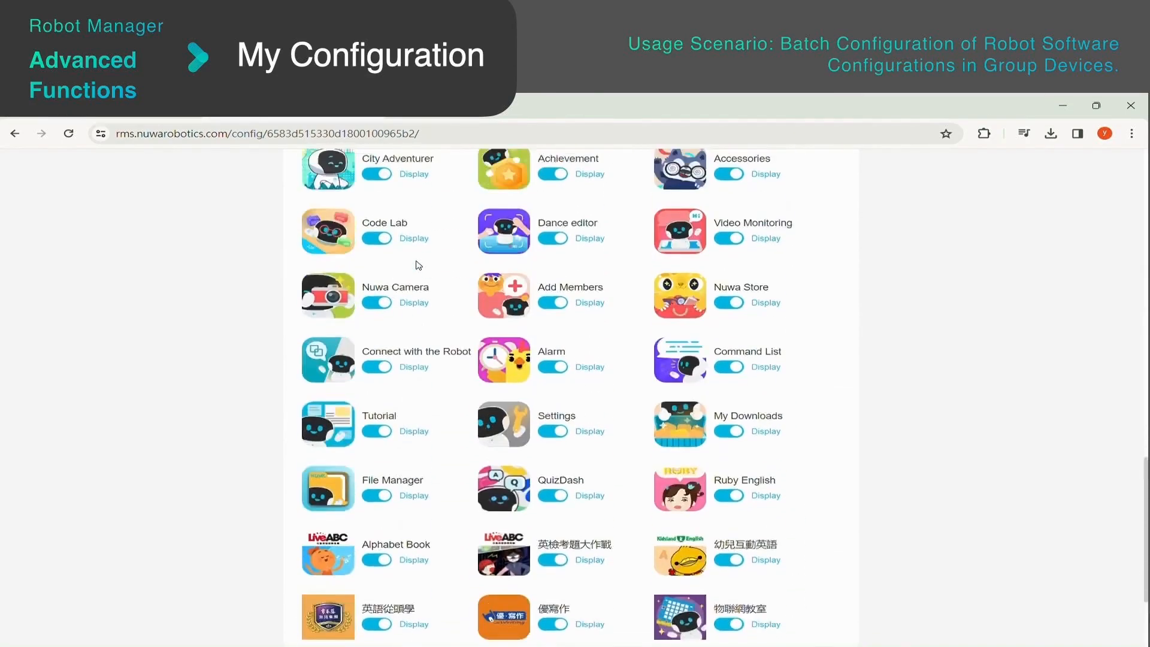
scroll(418, 264, "up", 7)
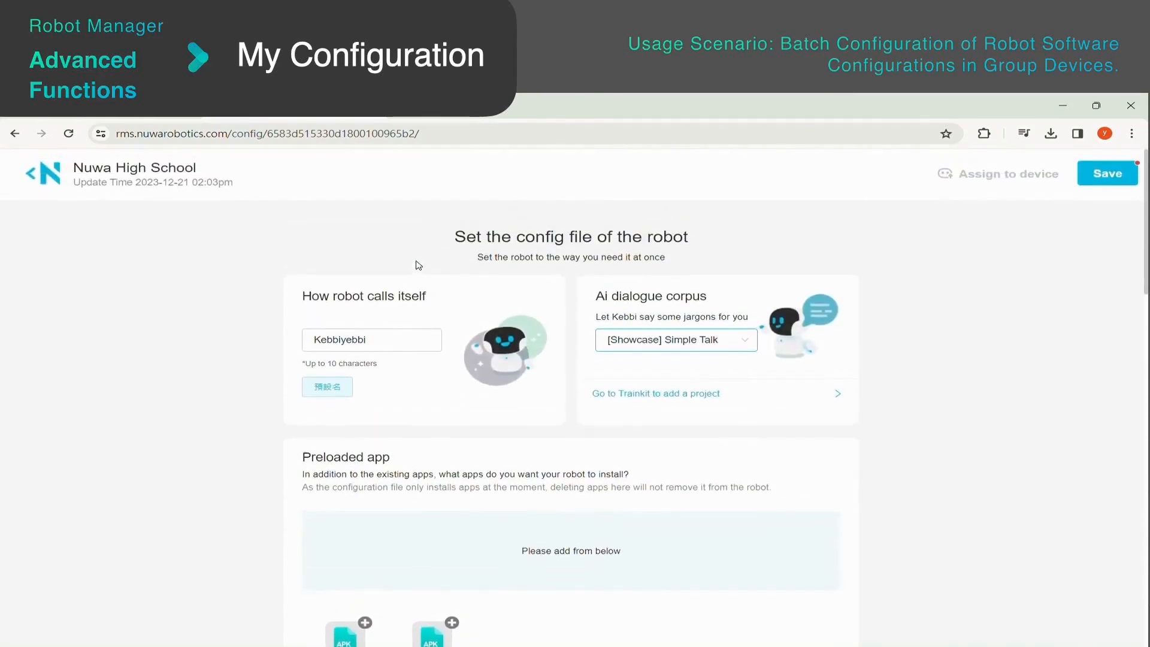
Save the Nuwa High School config file, assign it to the Uncategorized Devices group, and return to the configuration overview.
left_click(1126, 179)
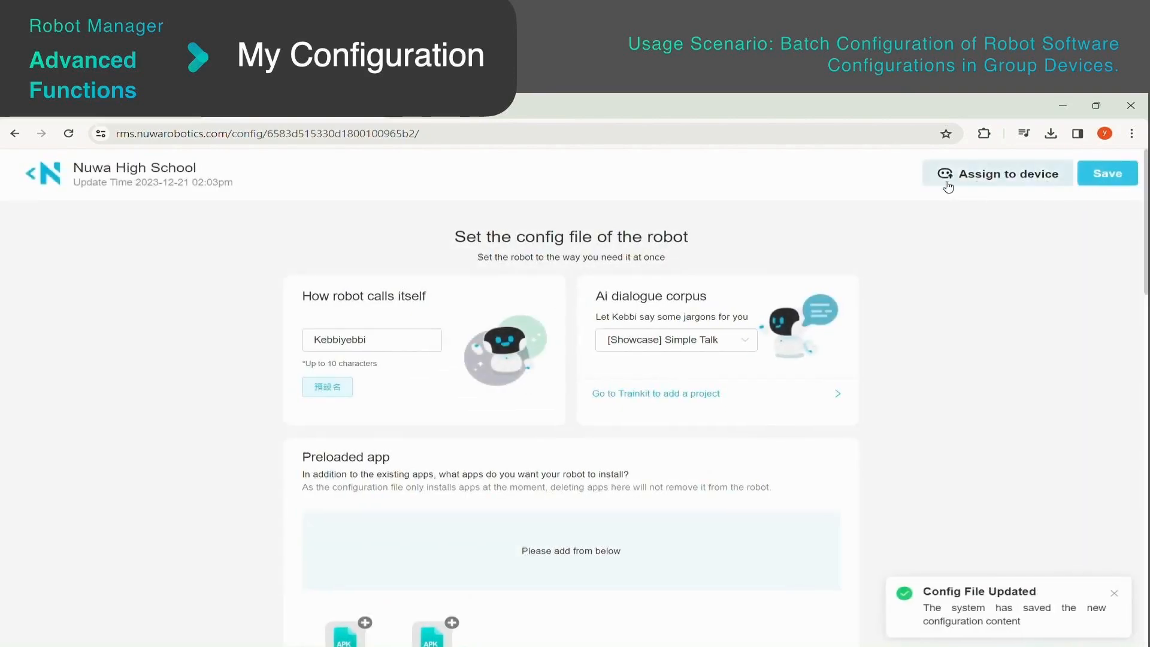
left_click(943, 186)
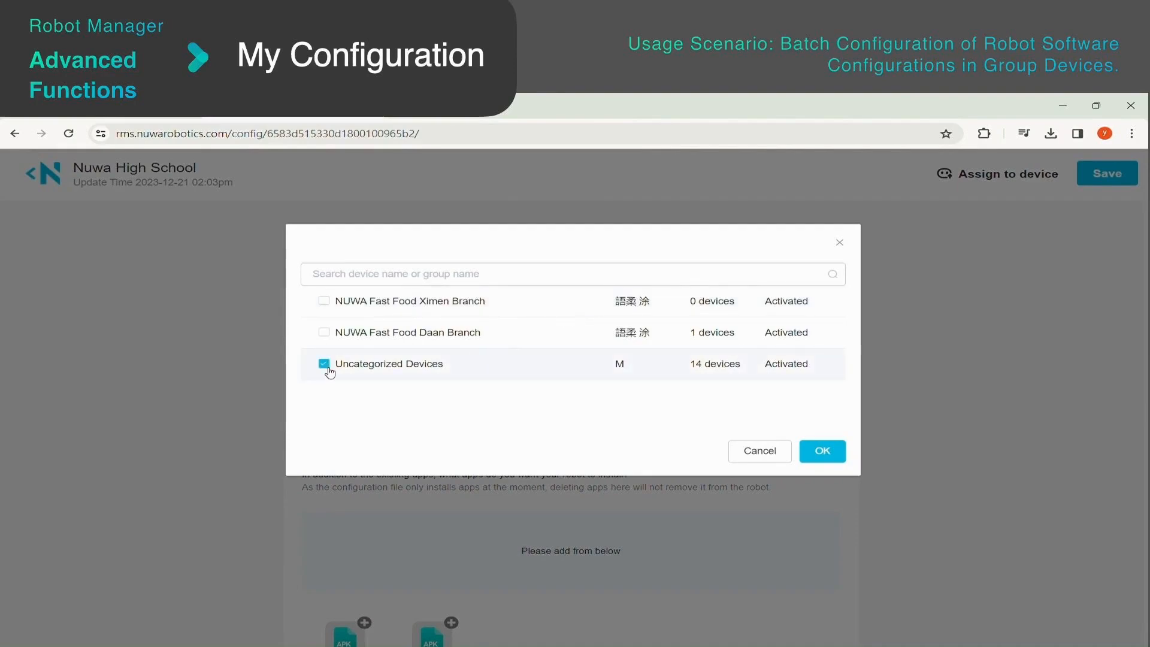
left_click(818, 452)
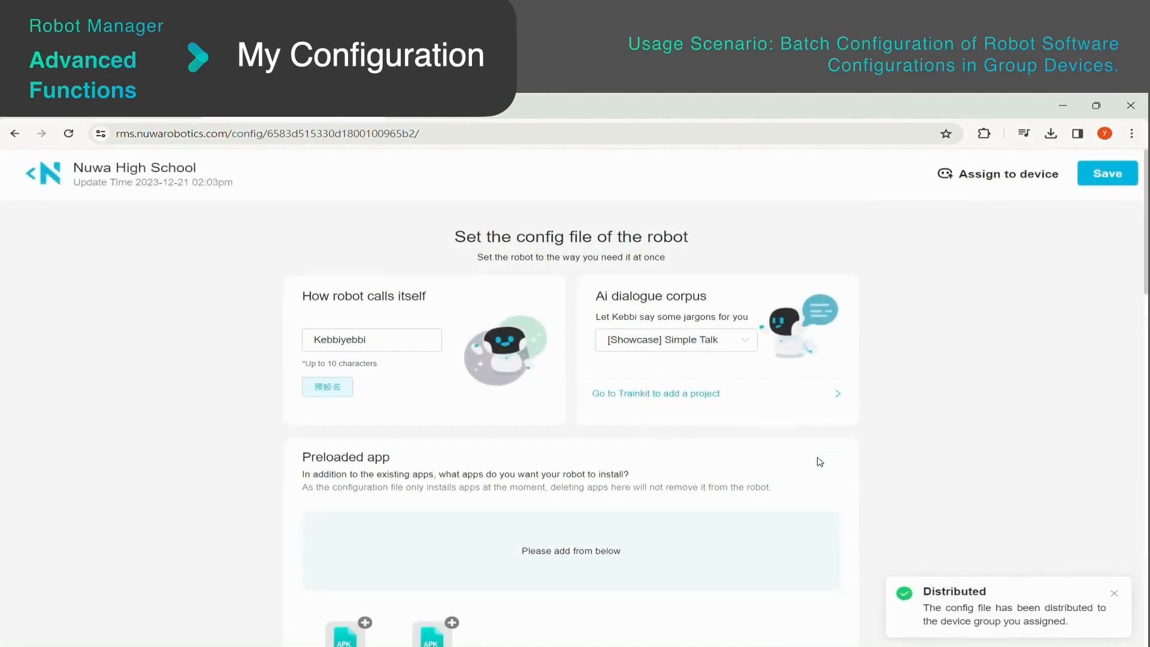
left_click(33, 177)
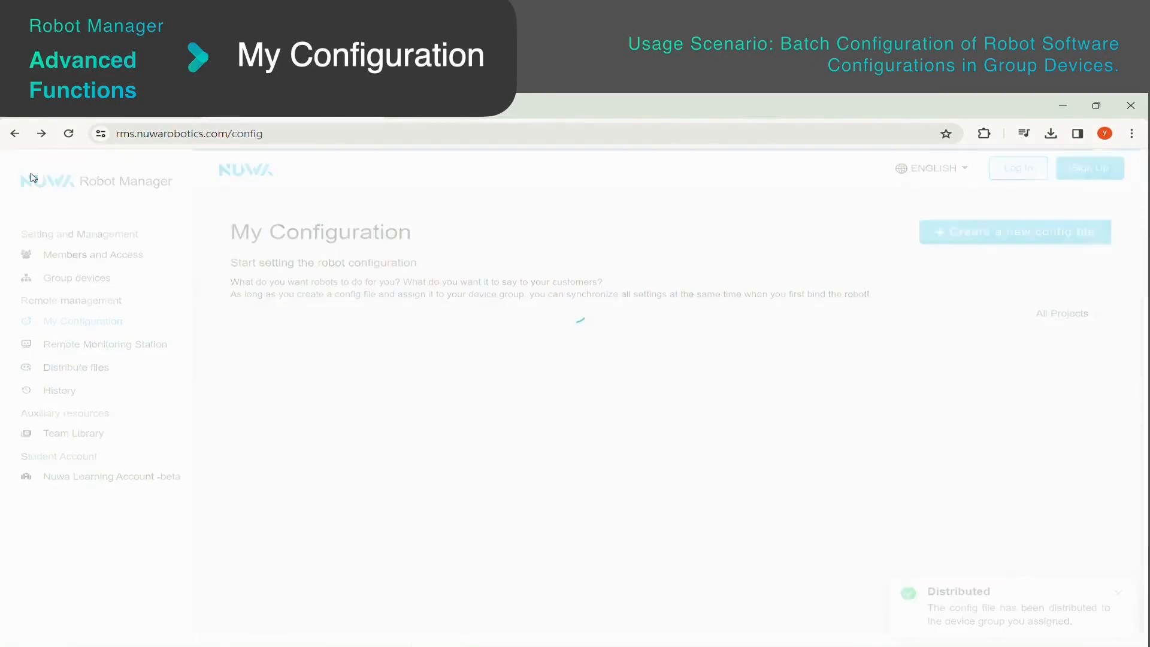